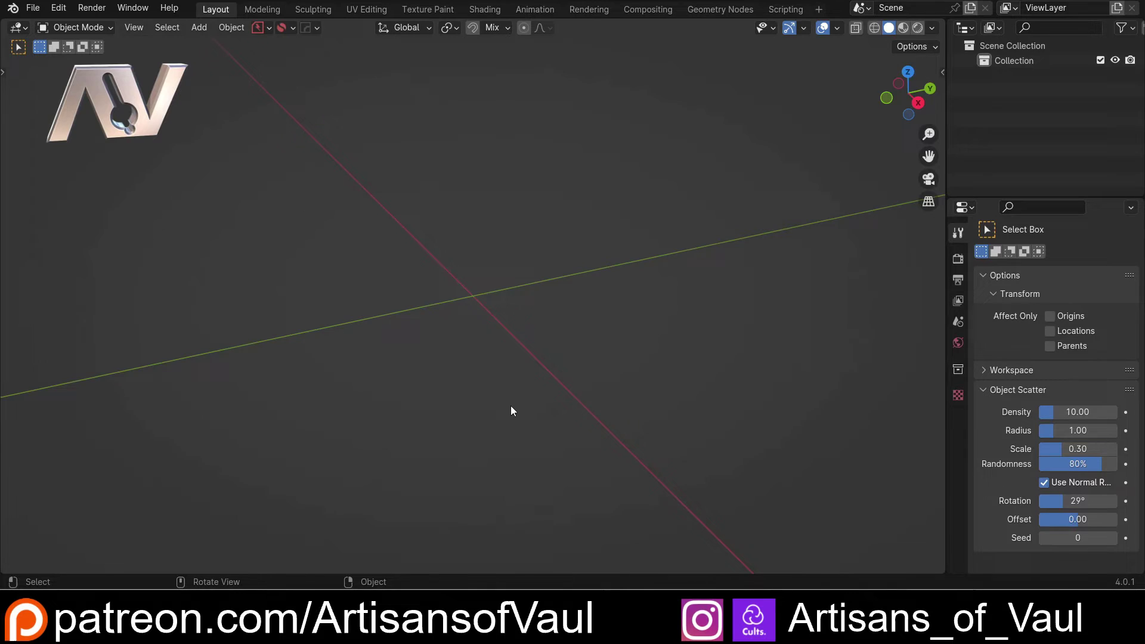
Add a quad sphere, scale it up, and apply its scale
key(shift+a)
key(Return)
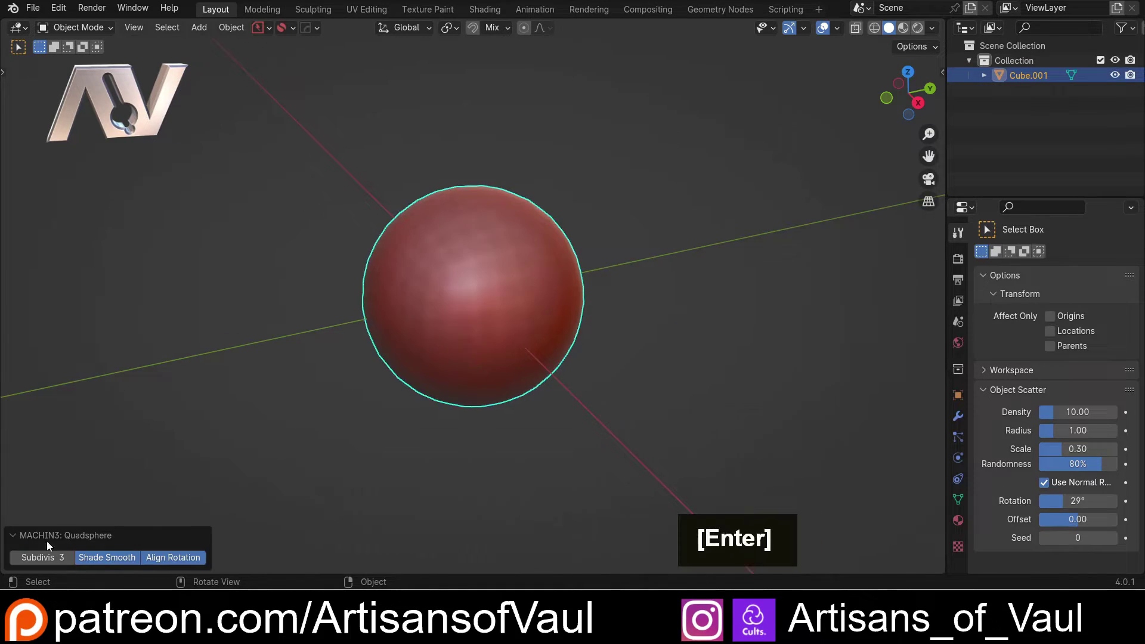
key(s)
click(810, 350)
key(ctrl+a)
click(633, 311)
Enter Edit Mode on the sphere and zoom in on a vertex
middle_drag(509, 325, 570, 381)
key(Tab)
middle_drag(467, 363, 467, 312)
scroll(603, 258, down, 4)
scroll(467, 312, down, 2)
scroll(401, 324, up, 4)
shift+middle_drag(402, 325, 545, 350)
scroll(417, 316, up, 5)
scroll(452, 309, down, 3)
scroll(458, 339, up, 3)
key(g)
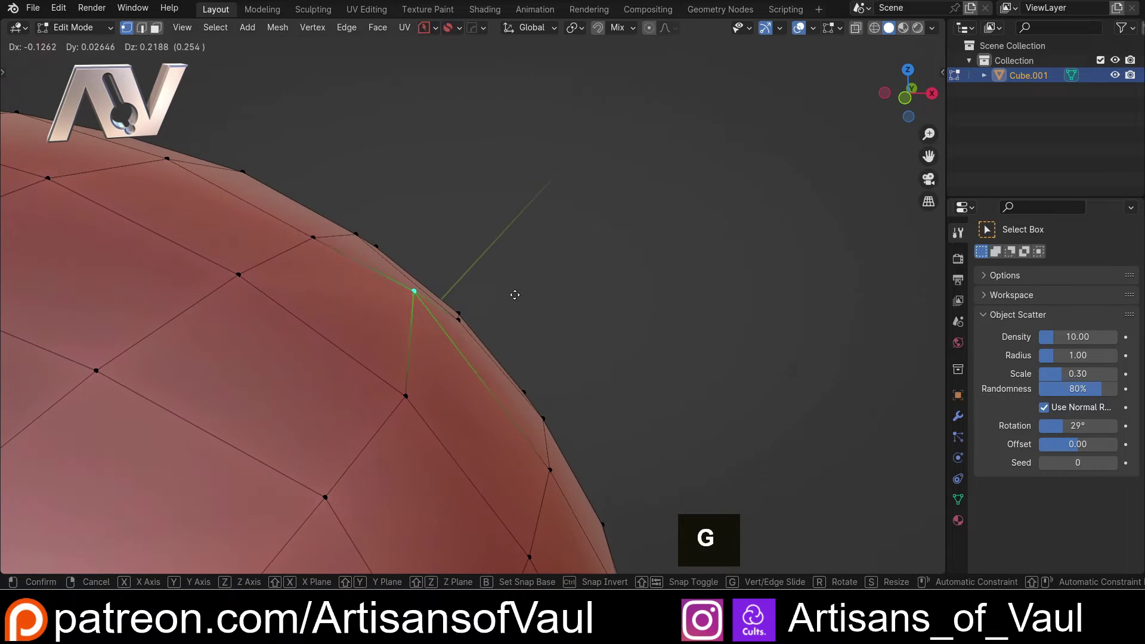
click(497, 275)
middle_drag(497, 275, 478, 281)
key(g)
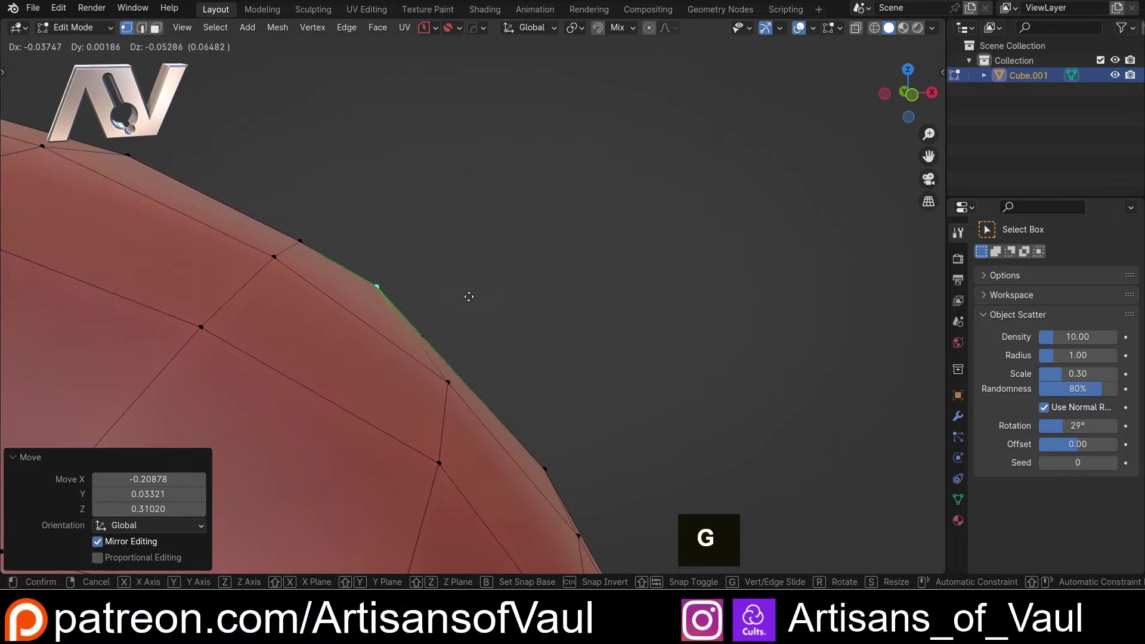
click(461, 304)
scroll(459, 307, down, 2)
mouse_move(455, 309)
middle_down()
mouse_move(430, 301)
mouse_move(545, 345)
mouse_move(597, 304)
mouse_move(405, 349)
mouse_move(439, 319)
middle_up()
key(ctrl+z)
key(ctrl+z)
scroll(553, 349, down, 5)
scroll(499, 325, up, 5)
scroll(405, 348, up, 3)
scroll(400, 352, down, 1)
scroll(459, 313, up, 2)
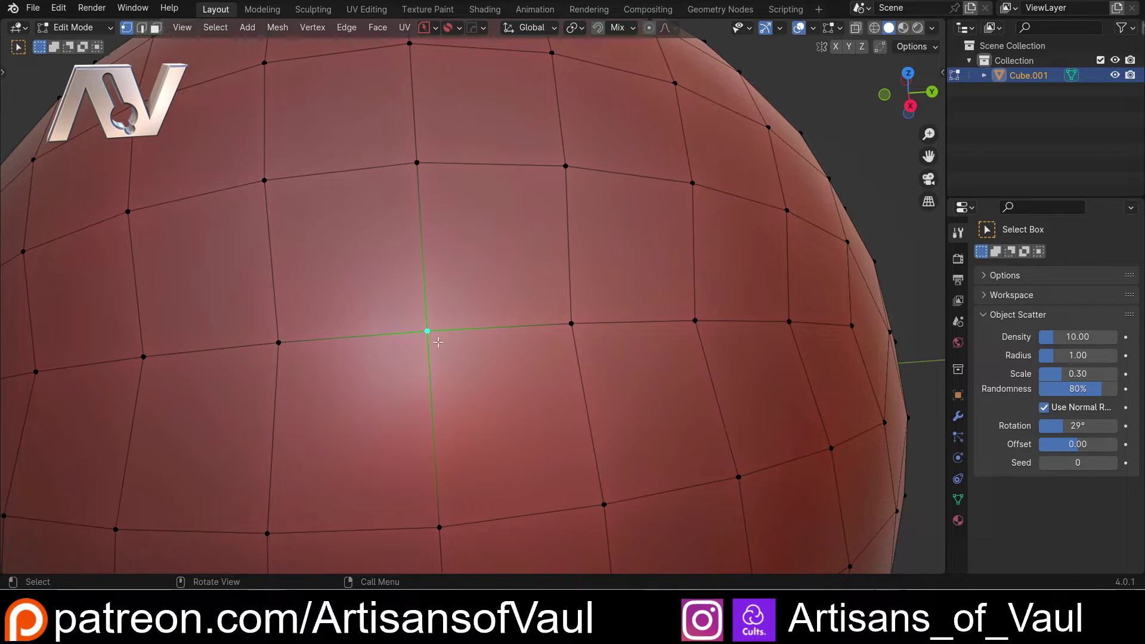
middle_drag(425, 339, 507, 339)
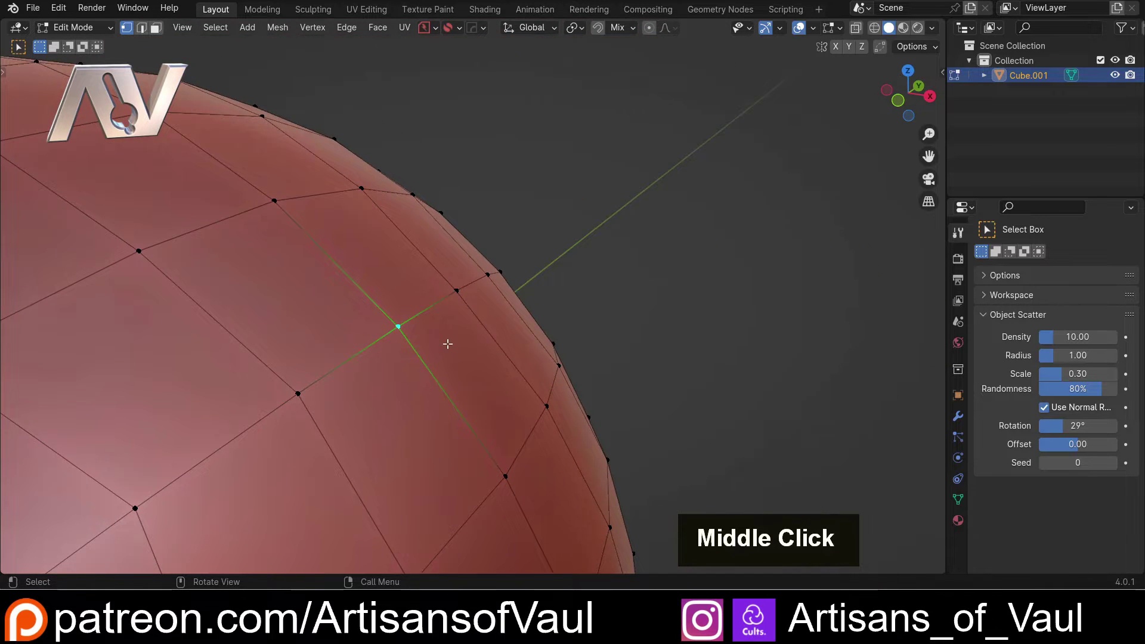
scroll(388, 360, up, 2)
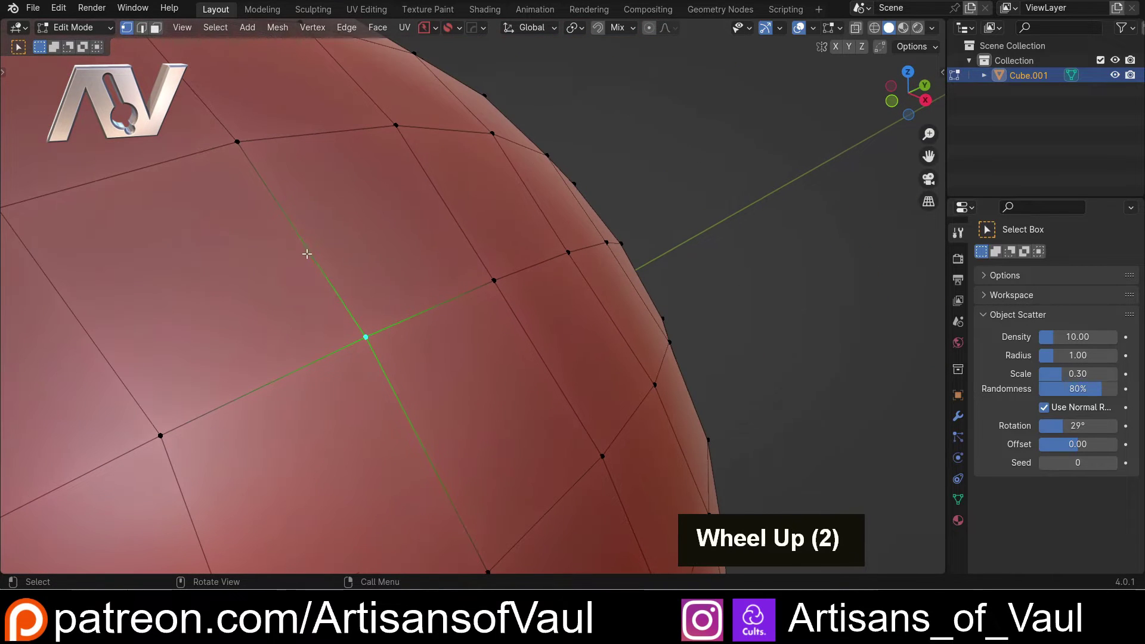
shift+middle_drag(304, 343, 342, 377)
middle_drag(467, 324, 483, 352)
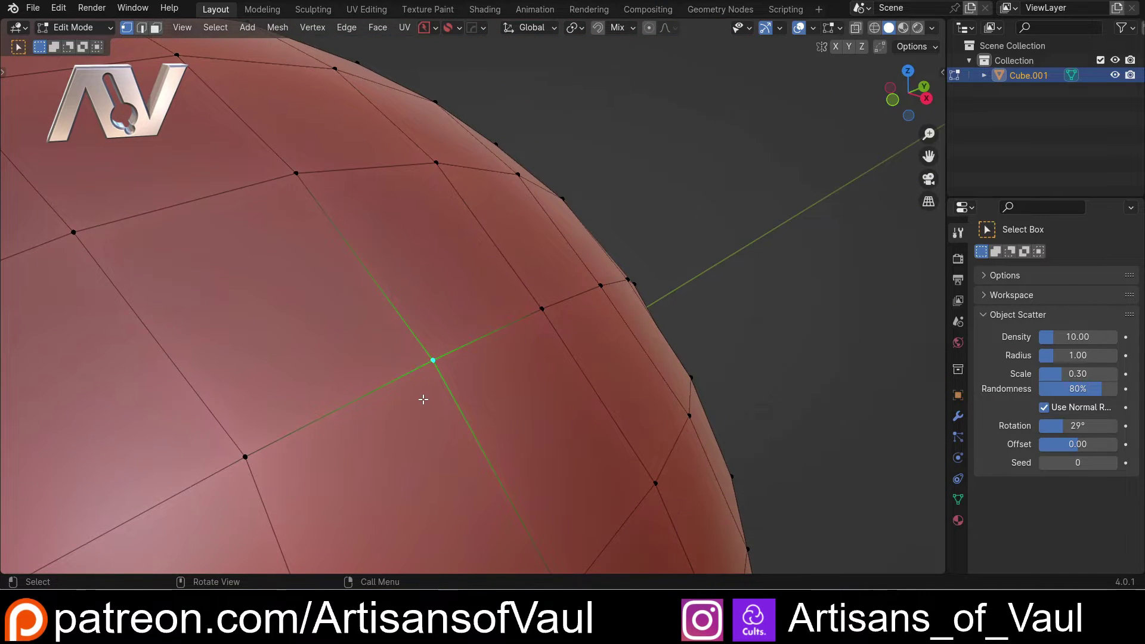
middle_drag(422, 396, 508, 391)
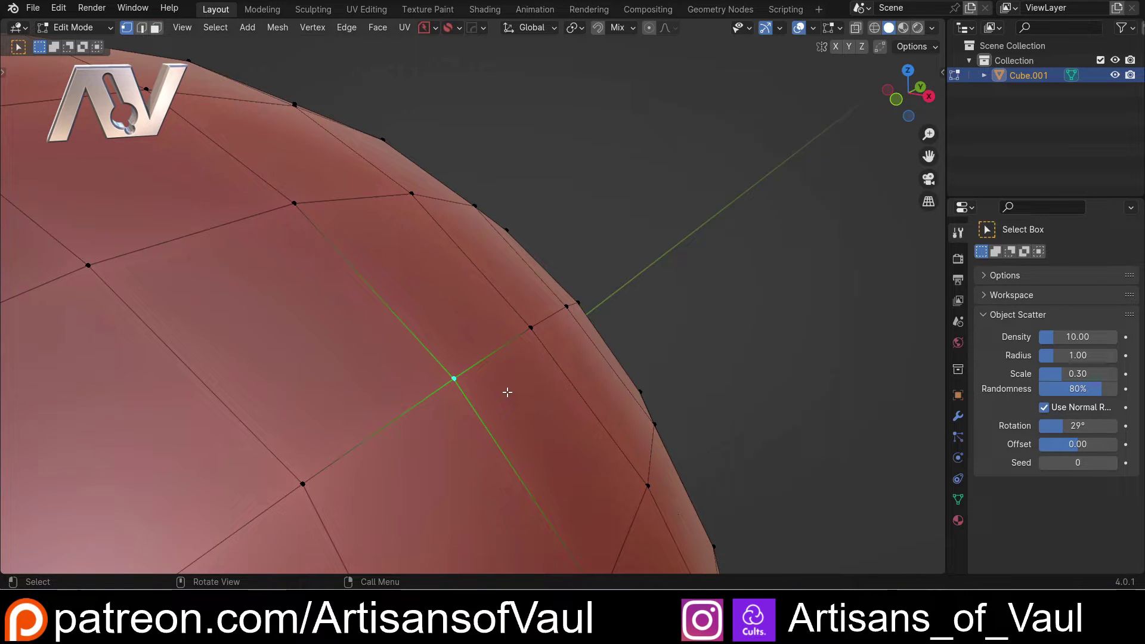
key(g)
key(g)
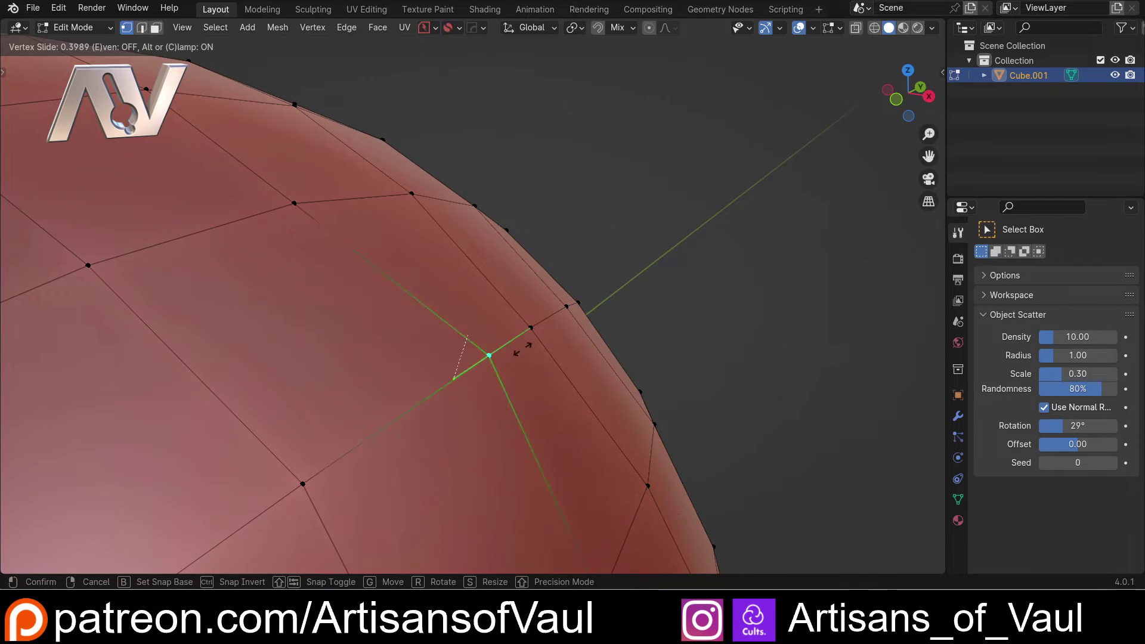
click(547, 360)
middle_drag(525, 396, 428, 386)
key(ctrl+z)
middle_drag(454, 346, 388, 412)
scroll(401, 391, up, 2)
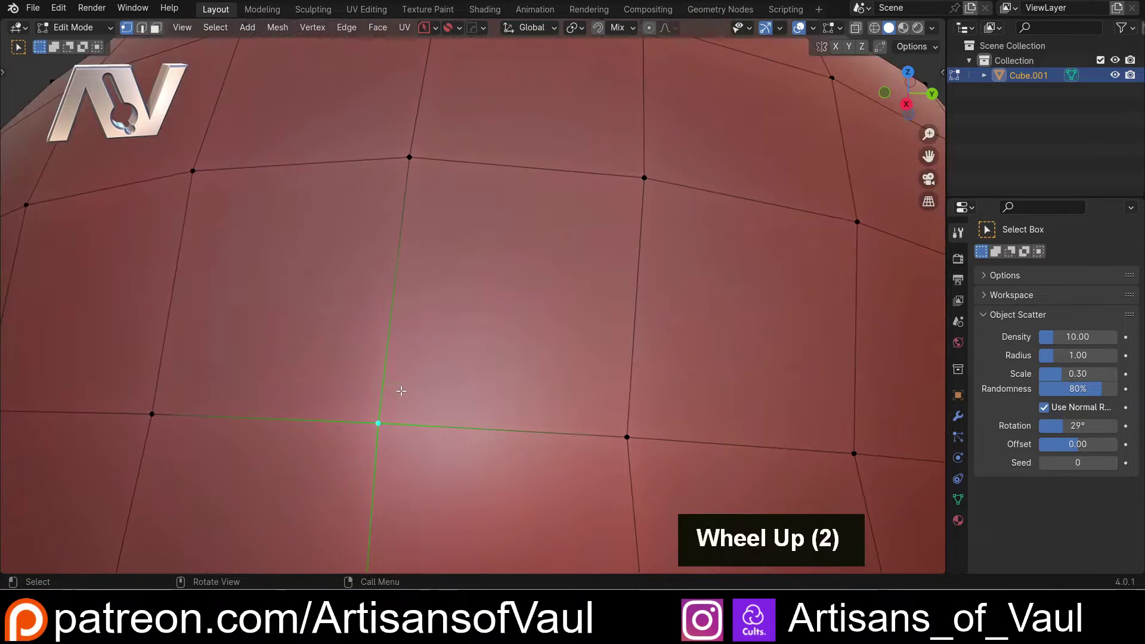
Connect a second vertex with a diagonal edge (J) and vertex-slide the corner along it
shift+click(644, 178)
key(j)
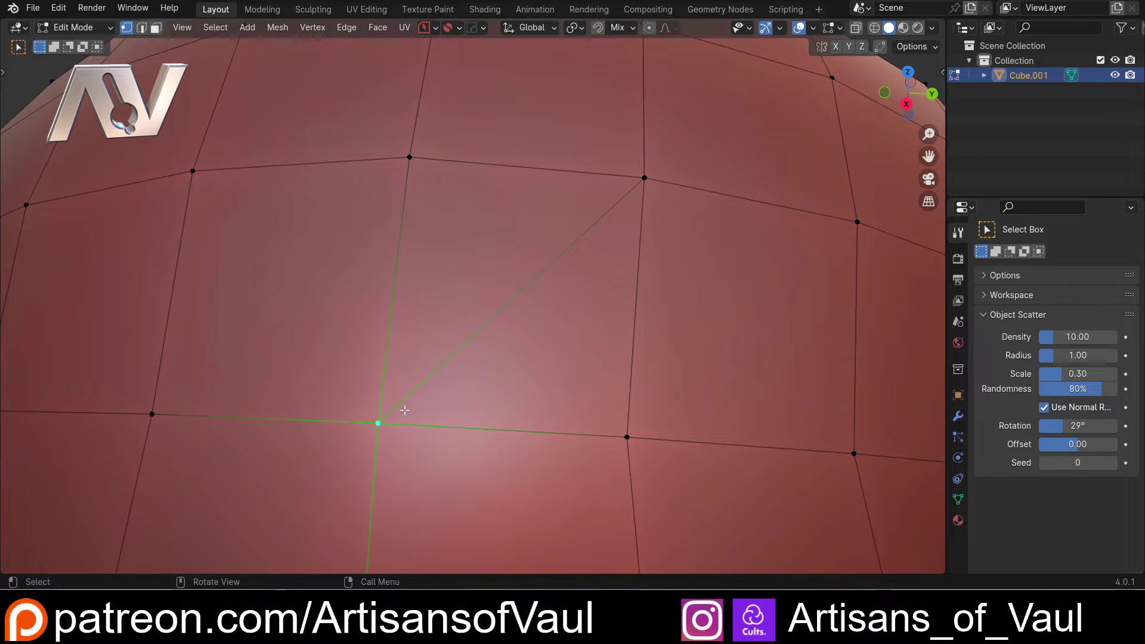
key(g)
key(g)
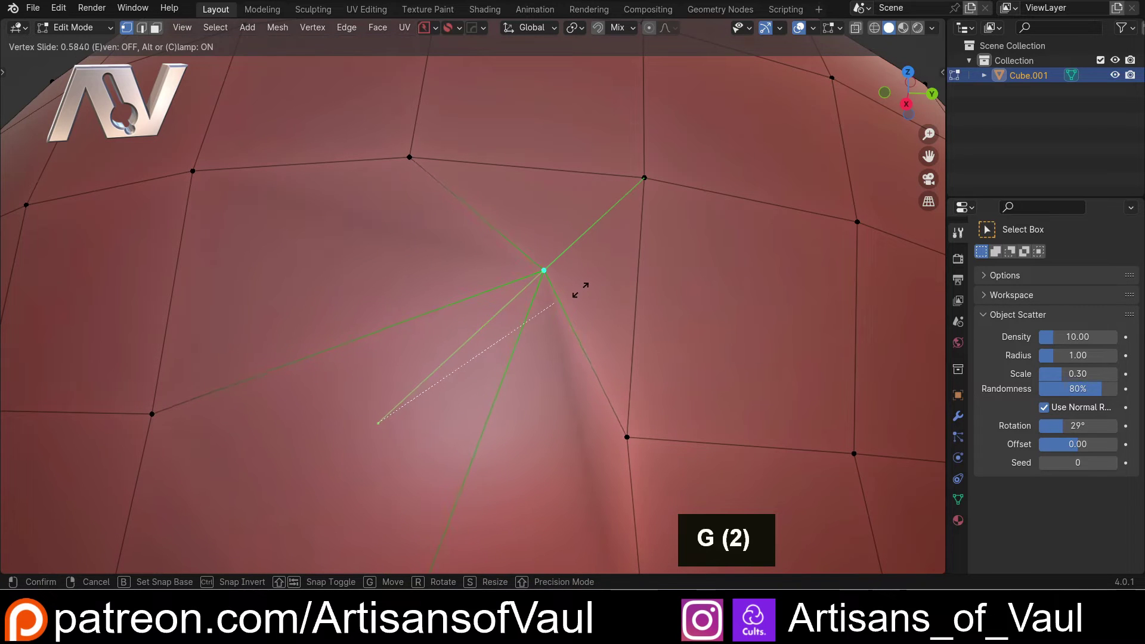
click(581, 290)
Orbit and zoom around the sphere to inspect the resulting dent
middle_drag(414, 423, 477, 353)
scroll(477, 354, down, 3)
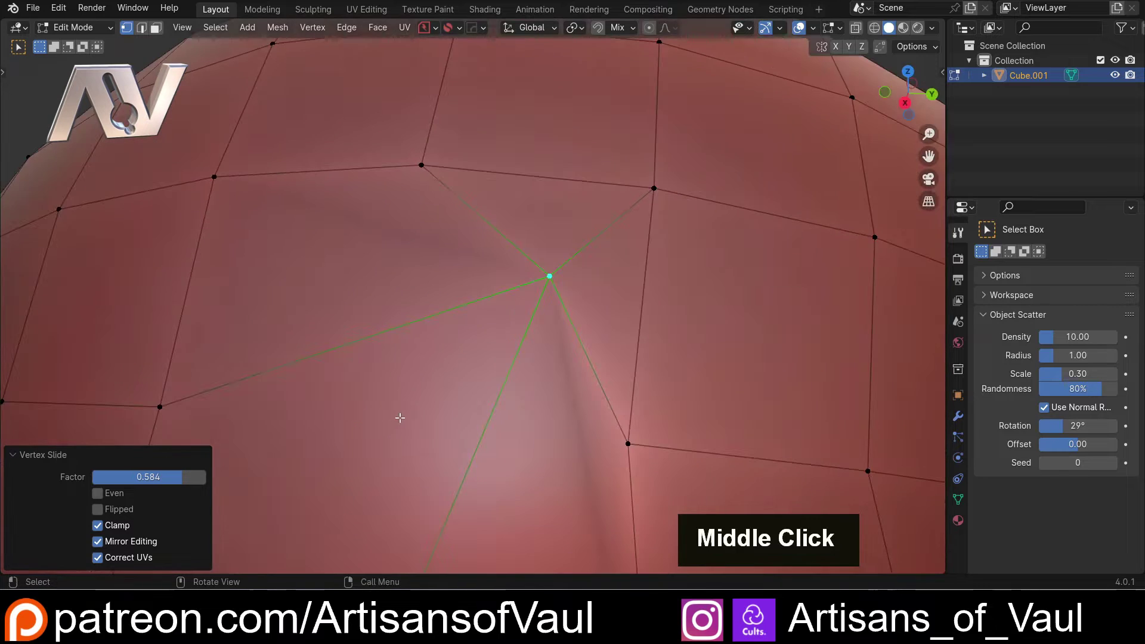
middle_drag(402, 404, 417, 355)
middle_drag(360, 401, 355, 357)
scroll(381, 354, down, 3)
Try a loop cut across the sphere, then cancel and undo it
key(ctrl+r)
click(370, 349)
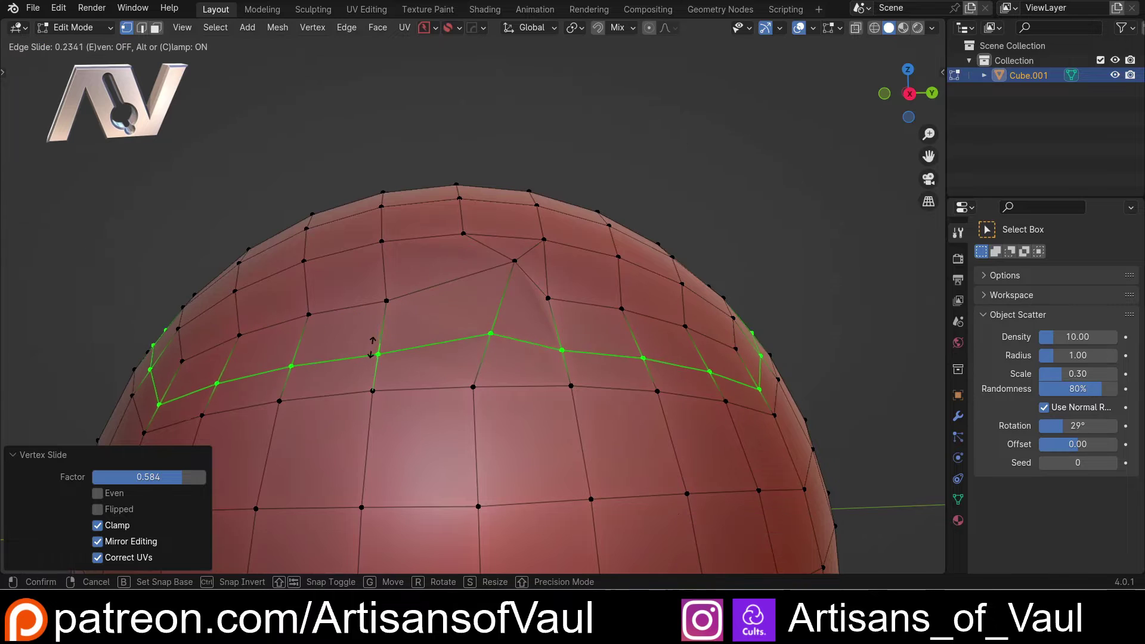
key(Escape)
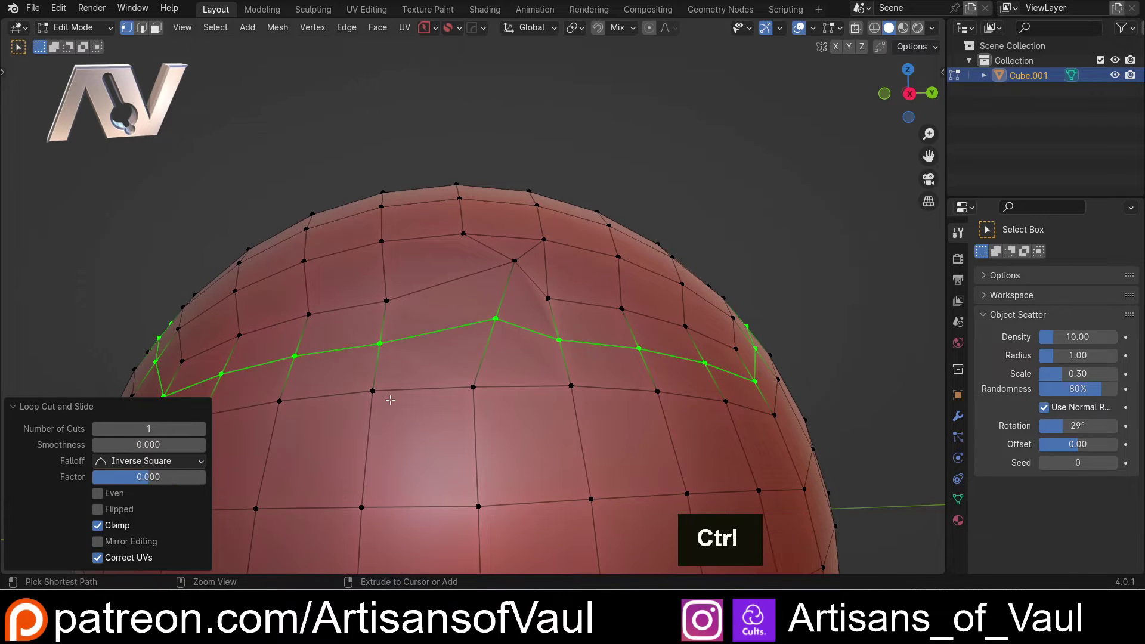
key(ctrl+z)
scroll(467, 316, up, 3)
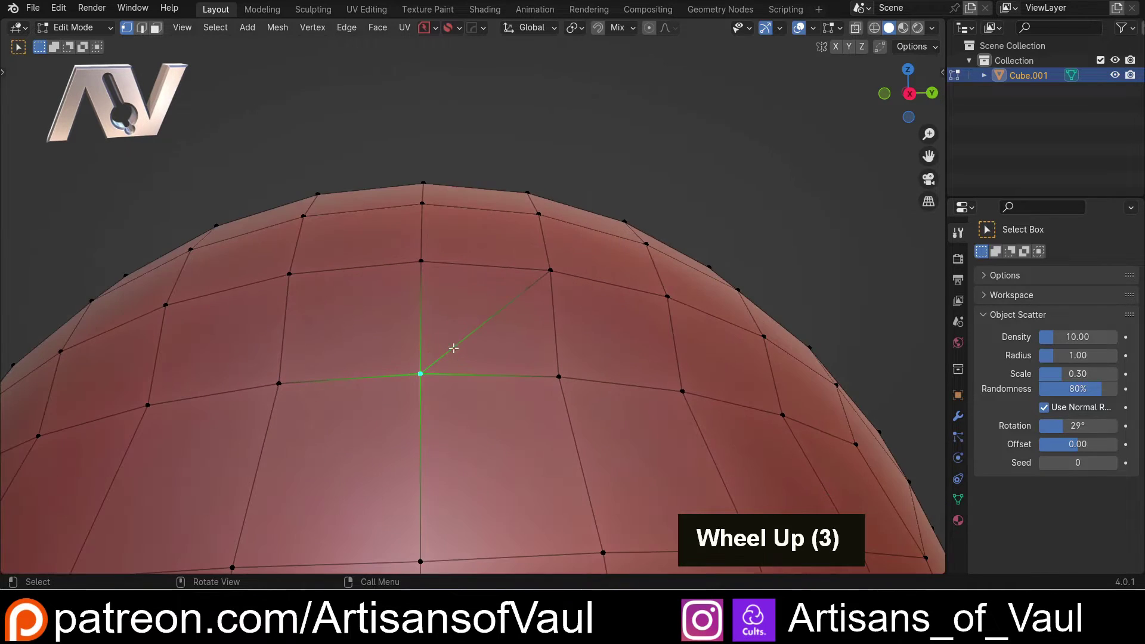
Select both triangles of the split quad in face select mode
key(Tab)
click(562, 320)
click(440, 276)
shift+click(520, 362)
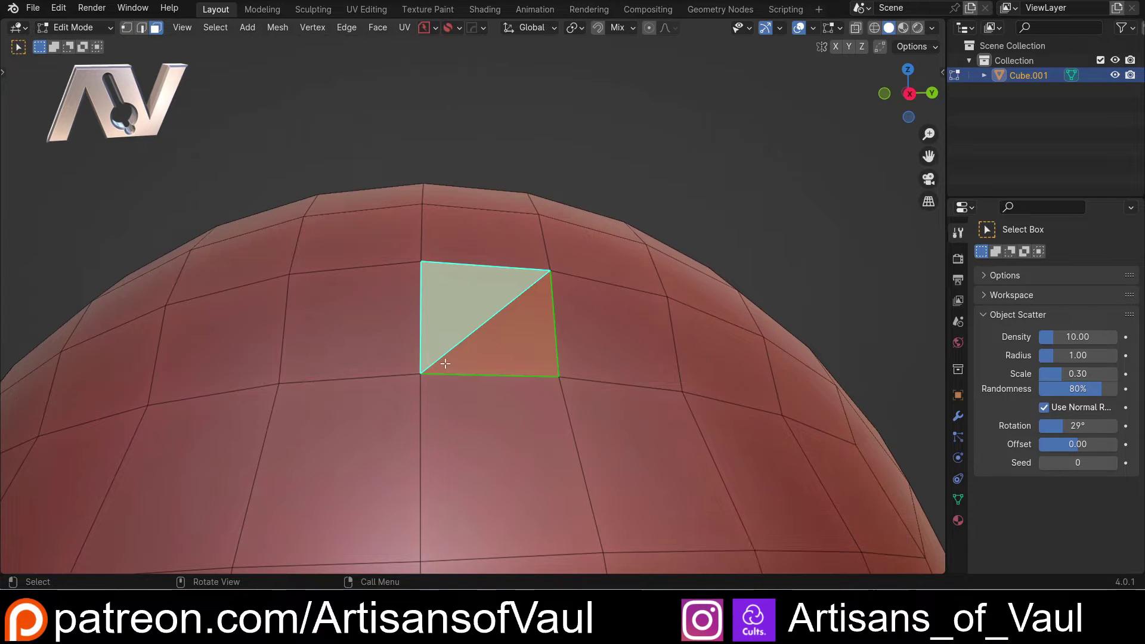
Select the split face's corner vertex and vertex-slide it
key(Tab)
click(334, 363)
click(421, 370)
key(g)
key(g)
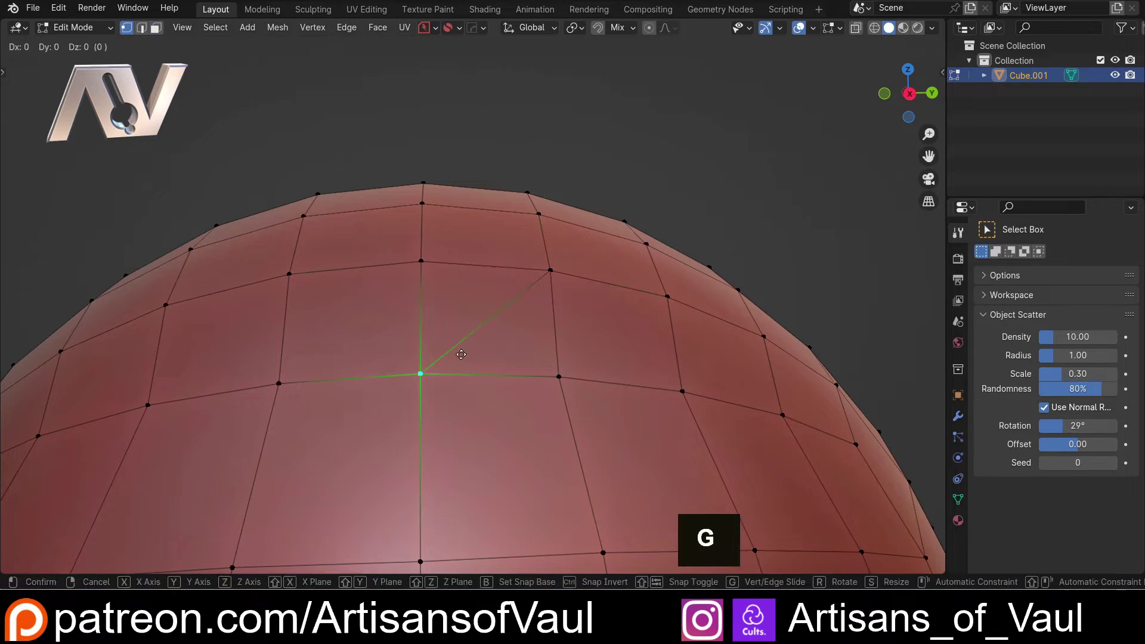
click(525, 303)
Dissolve the diagonal edge, then undo back to the original quad grid
key(Tab)
click(552, 388)
click(530, 304)
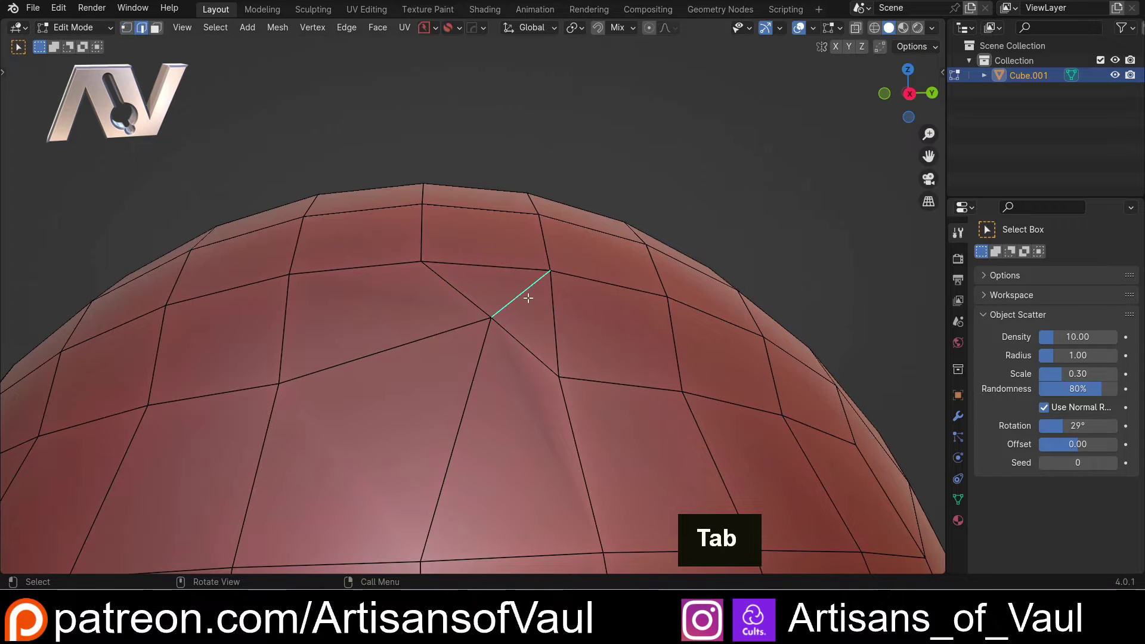
key(ctrl+x)
scroll(537, 312, down, 2)
middle_drag(485, 350, 495, 373)
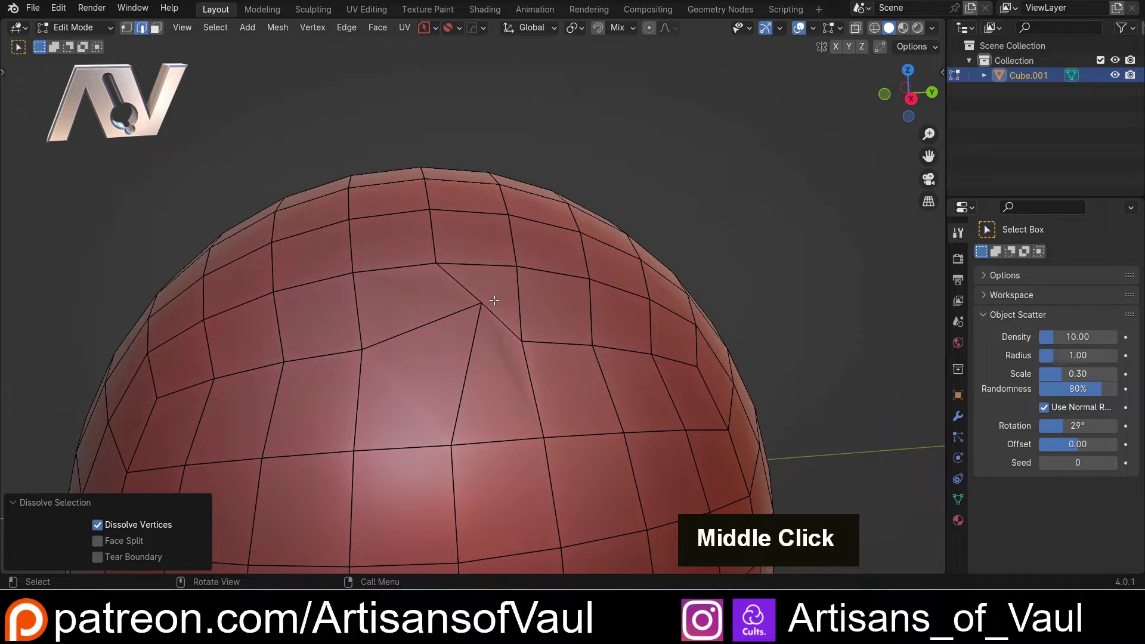
key(ctrl+z)
key(ctrl+z)
key(ctrl+z)
key(ctrl+z)
key(ctrl+z)
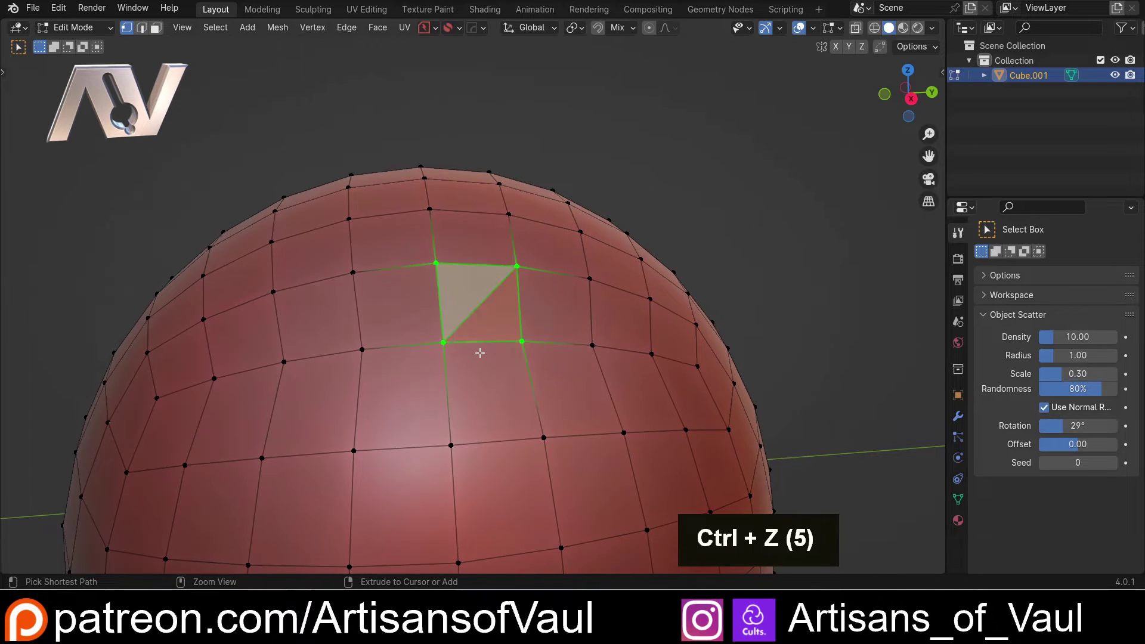
key(ctrl+z)
scroll(438, 355, up, 5)
Select one quad face in face mode and align the view to it
scroll(438, 353, down, 4)
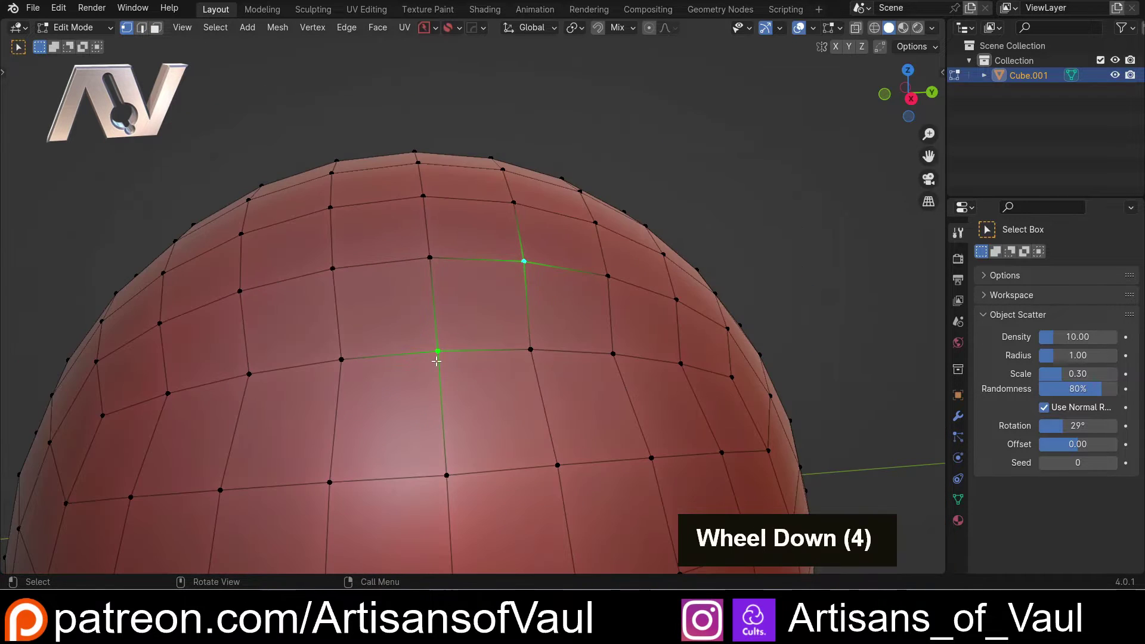
mouse_move(450, 311)
middle_down()
mouse_move(446, 319)
mouse_move(460, 316)
middle_up()
key(Tab)
key(Tab)
click(488, 344)
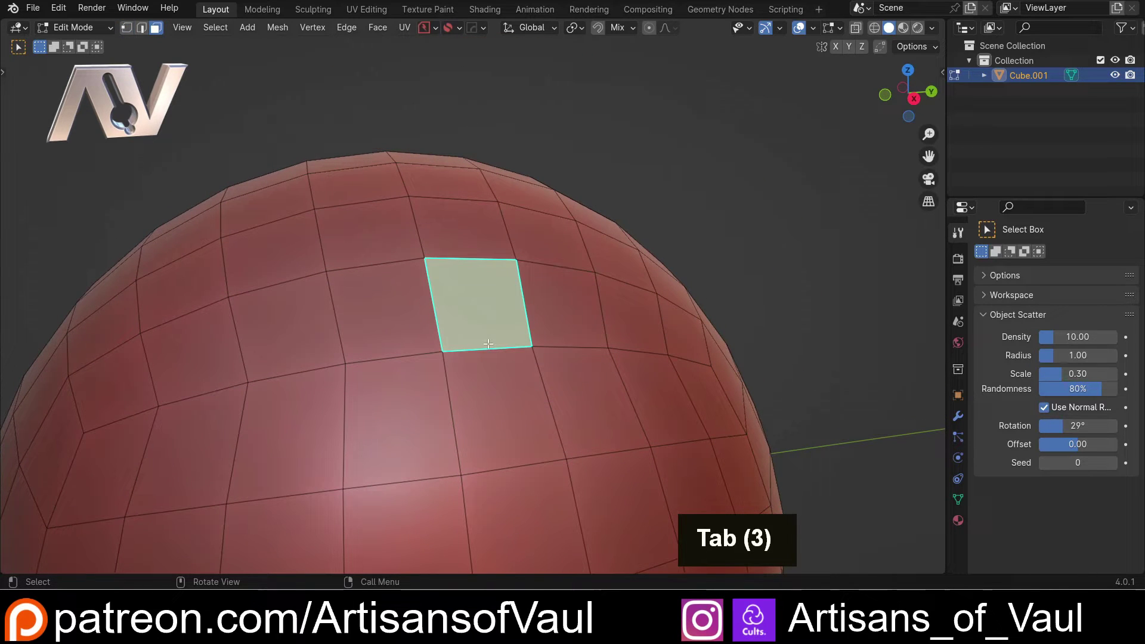
key(shift+Home)
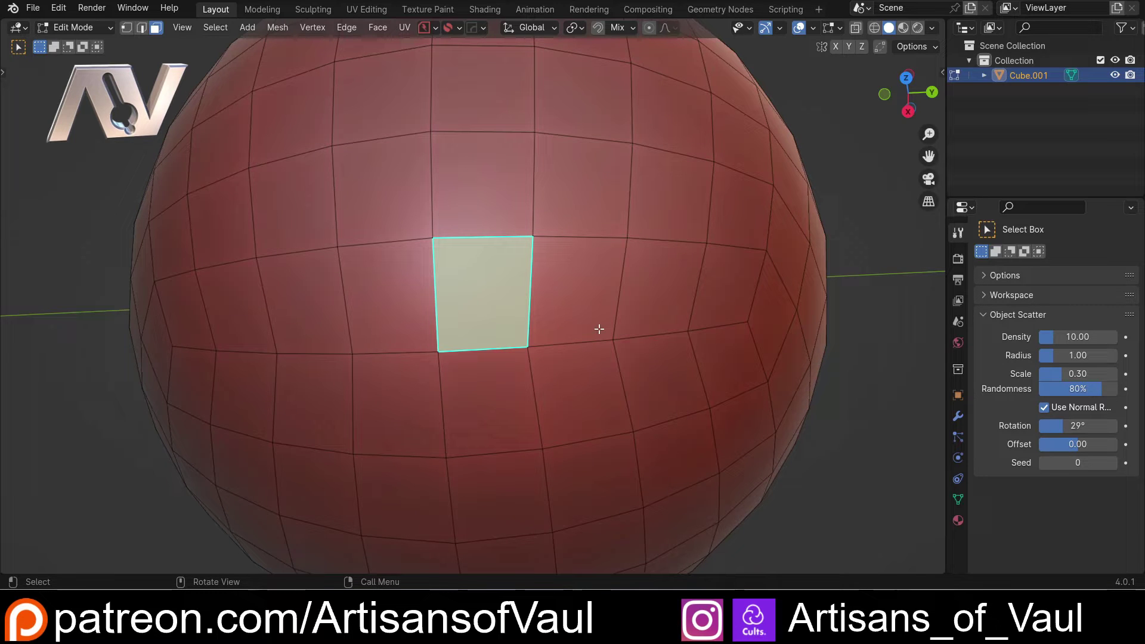
scroll(608, 311, up, 4)
shift+middle_drag(435, 285, 409, 305)
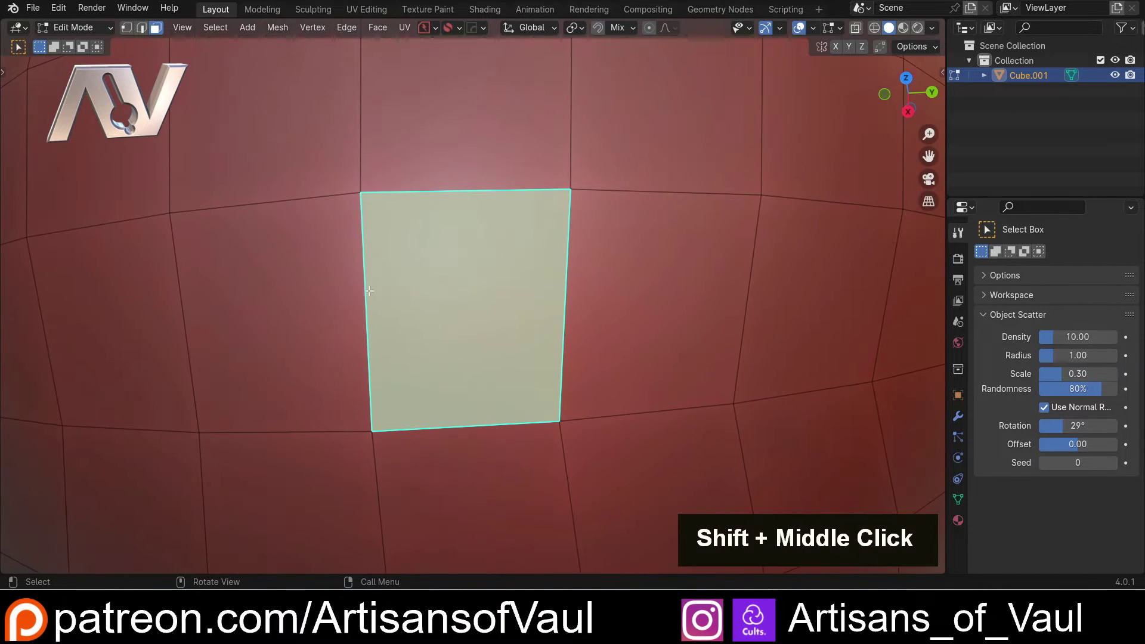
Switch to vertex mode and move a single vertex freely in global space
key(Tab)
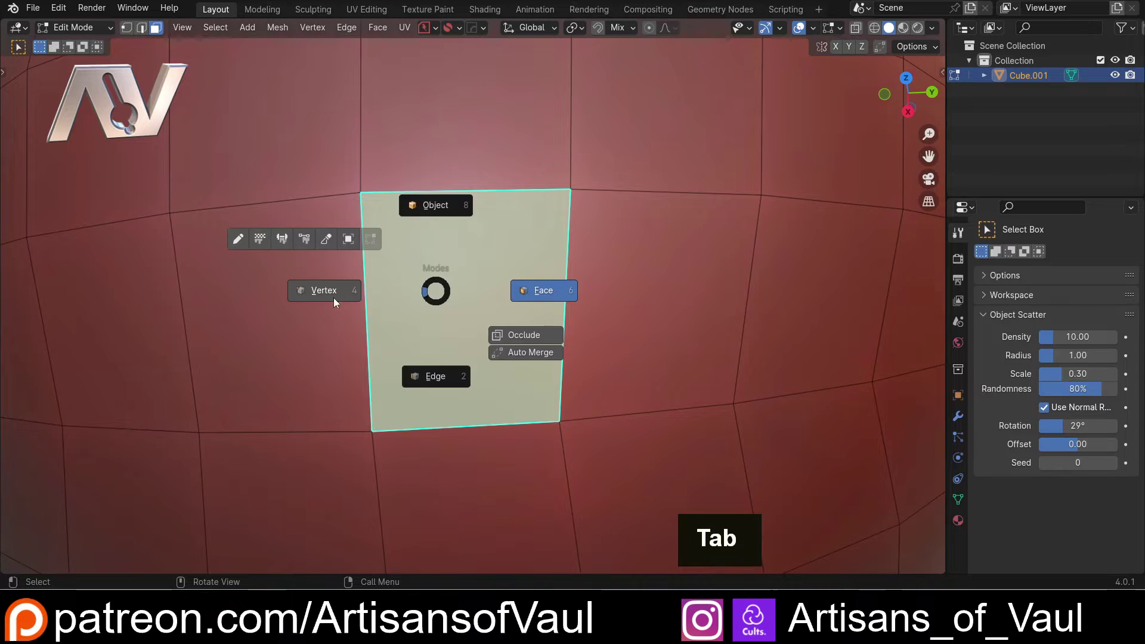
click(374, 434)
key(g)
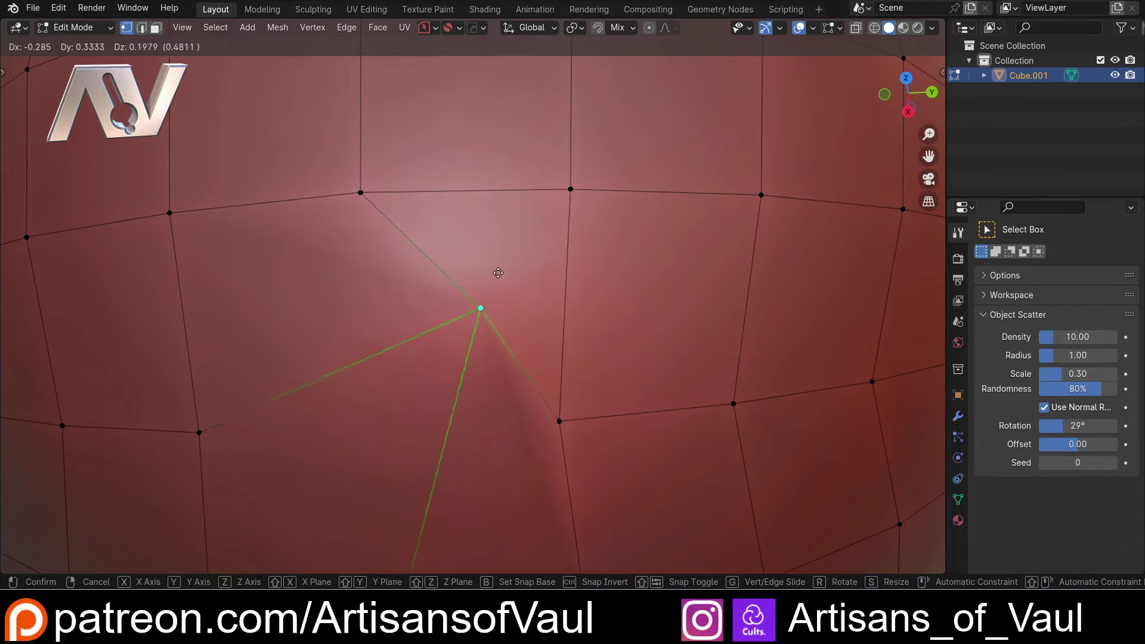
click(484, 296)
scroll(427, 368, down, 3)
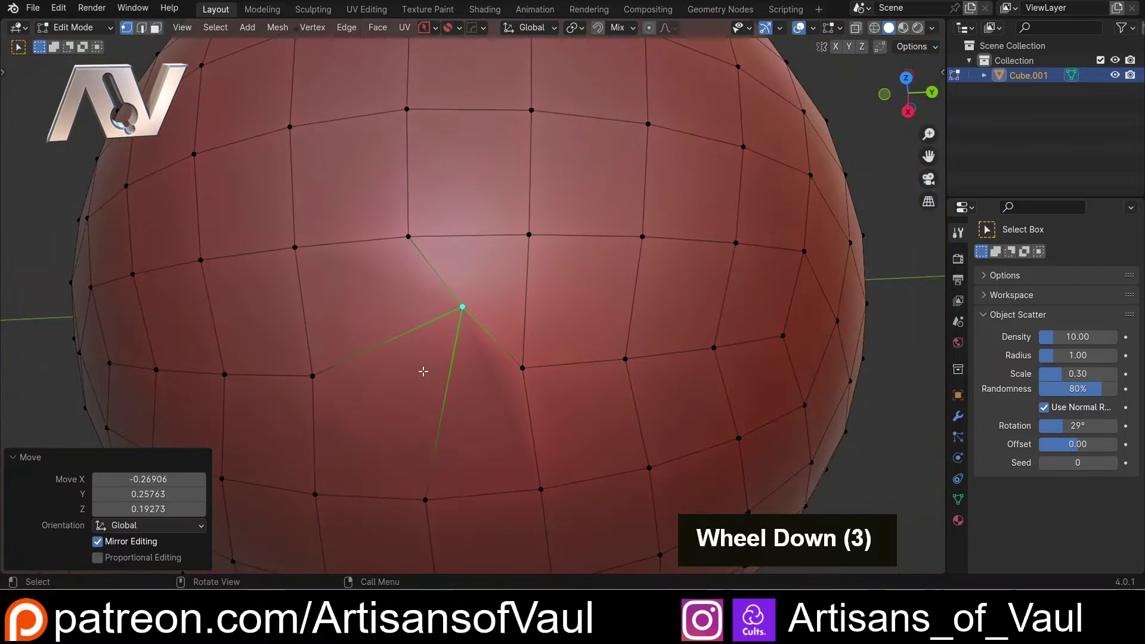
middle_drag(427, 368, 453, 322)
Undo the vertex move, then select a single face and frame the view on it
key(ctrl+z)
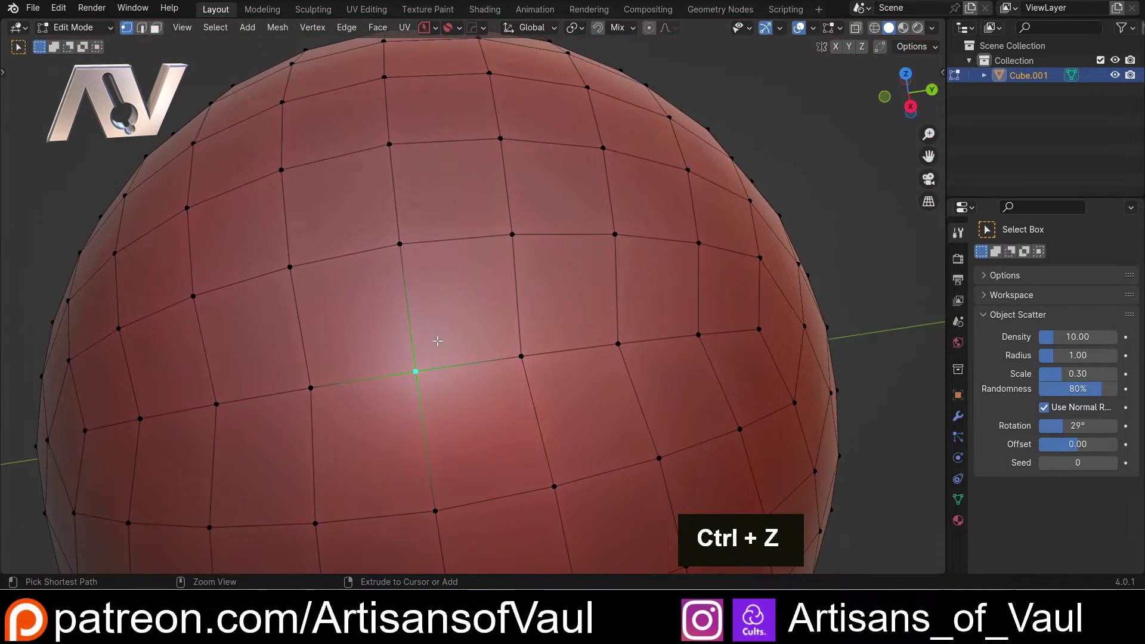
scroll(388, 381, up, 2)
scroll(395, 382, up, 1)
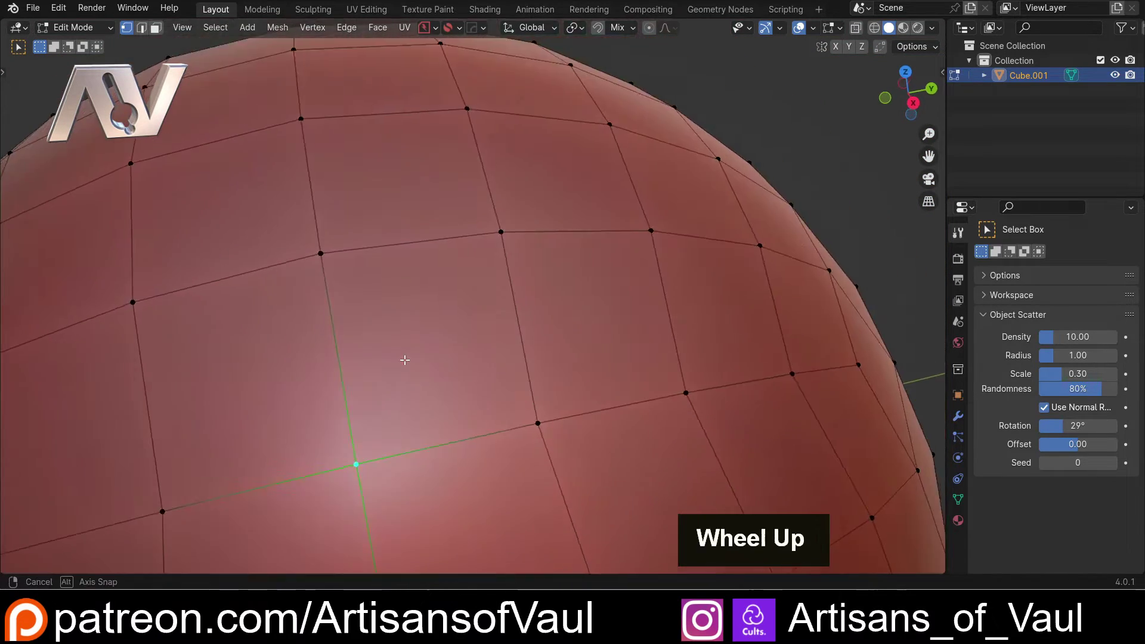
shift+middle_drag(396, 382, 417, 332)
key(Tab)
click(348, 338)
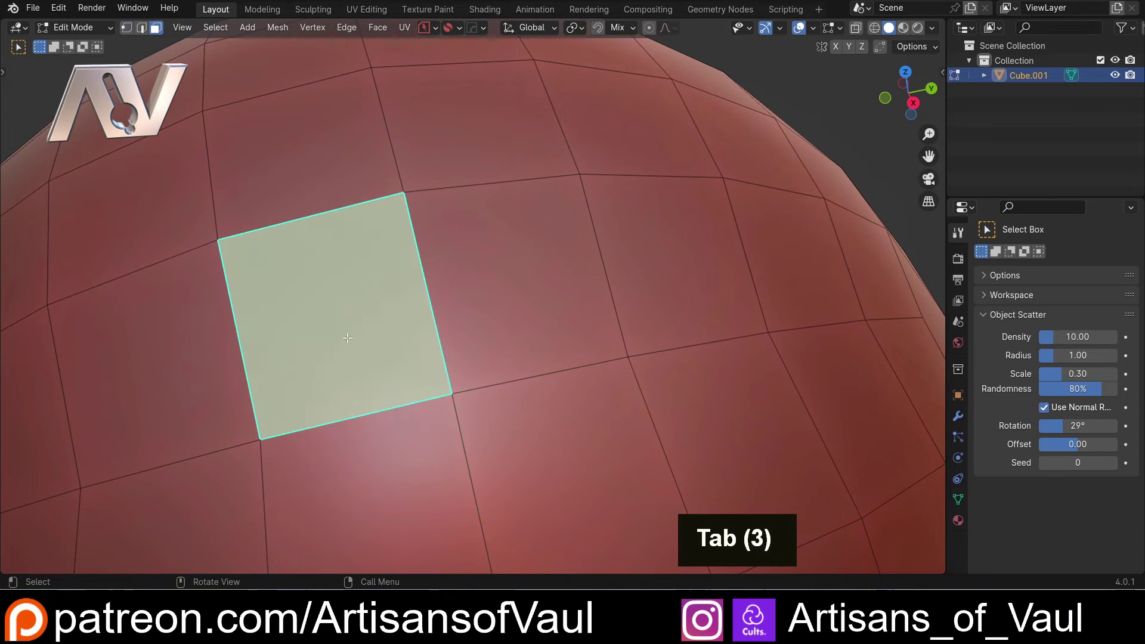
key(shift+Home)
Move a different vertex freely so it creases the sphere's surface
key(Tab)
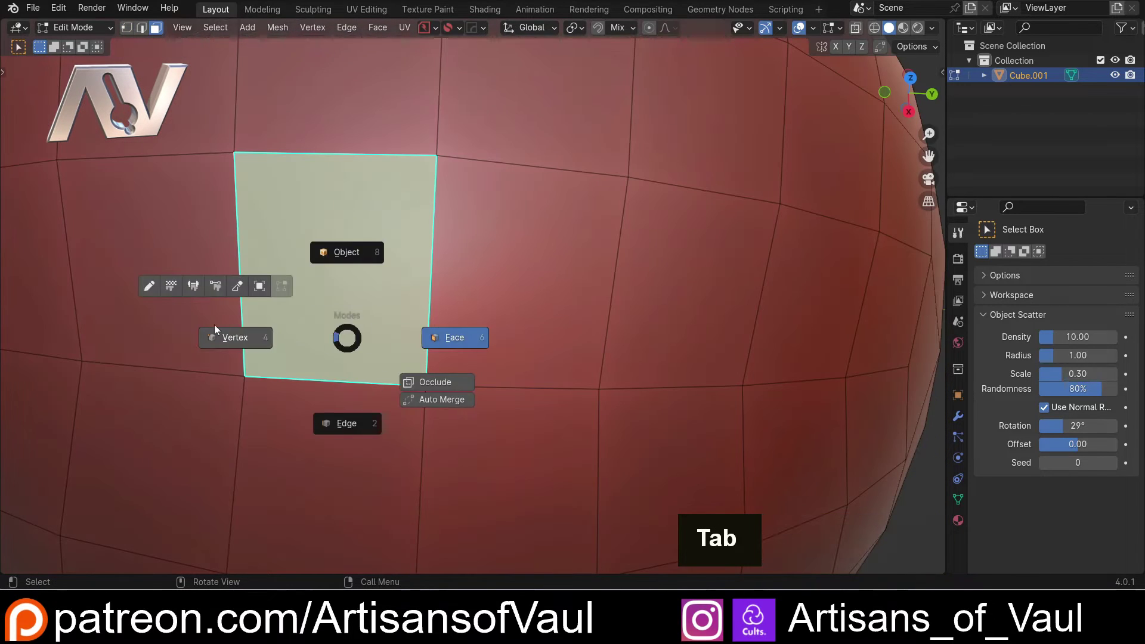
click(424, 379)
key(g)
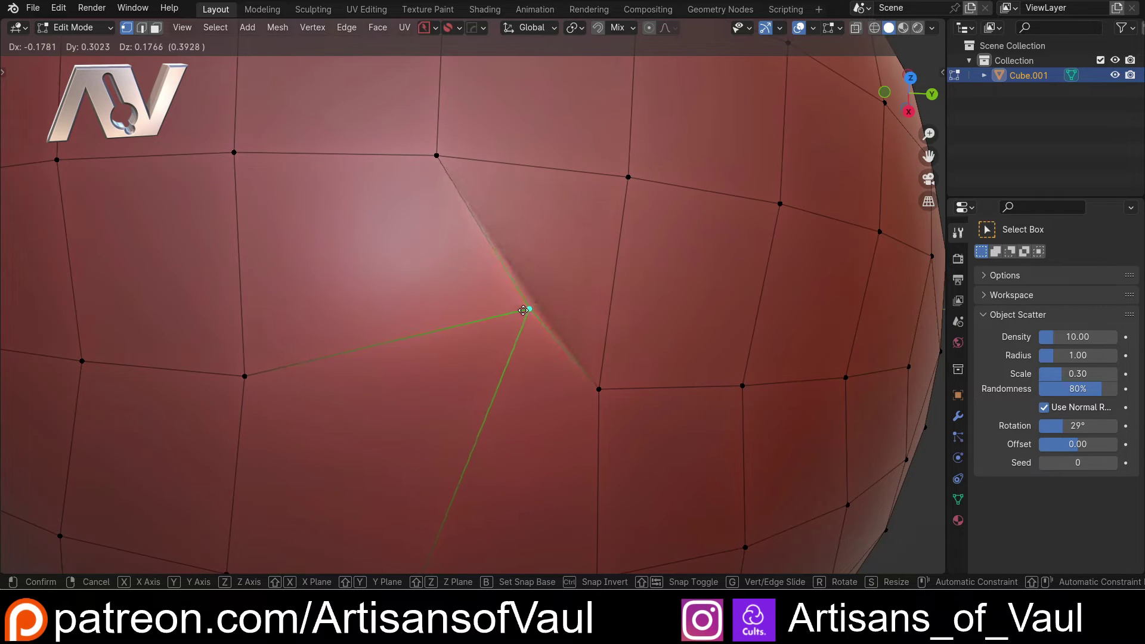
click(533, 306)
middle_drag(482, 354, 511, 302)
scroll(499, 311, down, 2)
shift+middle_drag(371, 356, 528, 389)
scroll(473, 317, up, 1)
key(Tab)
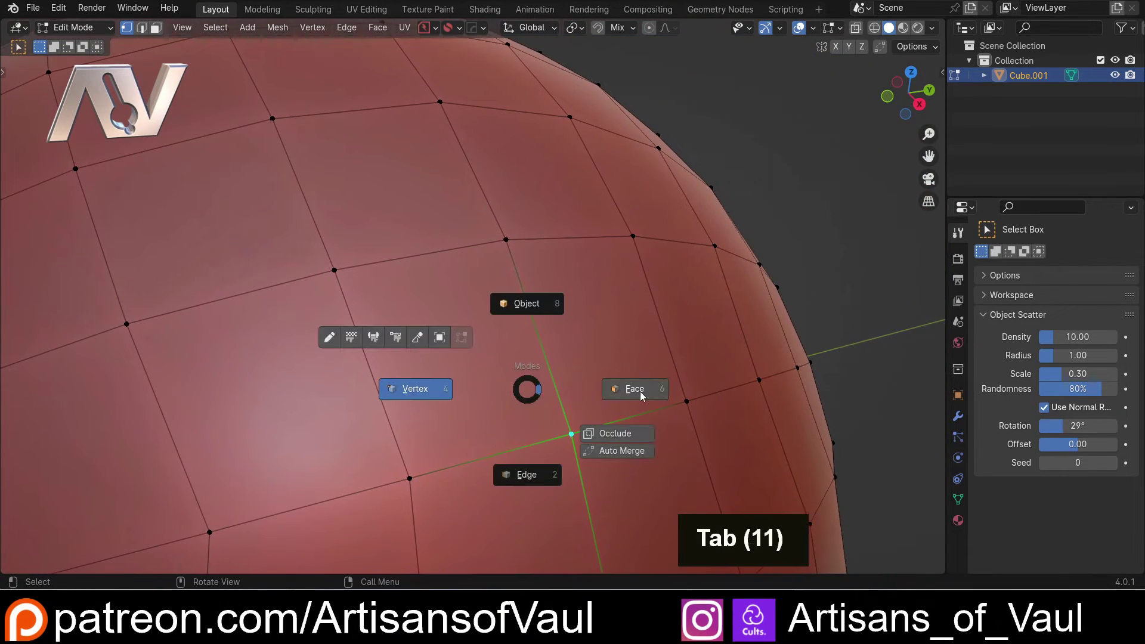
Inset the selected face and extrude it outward into a small box
key(Tab)
key(i)
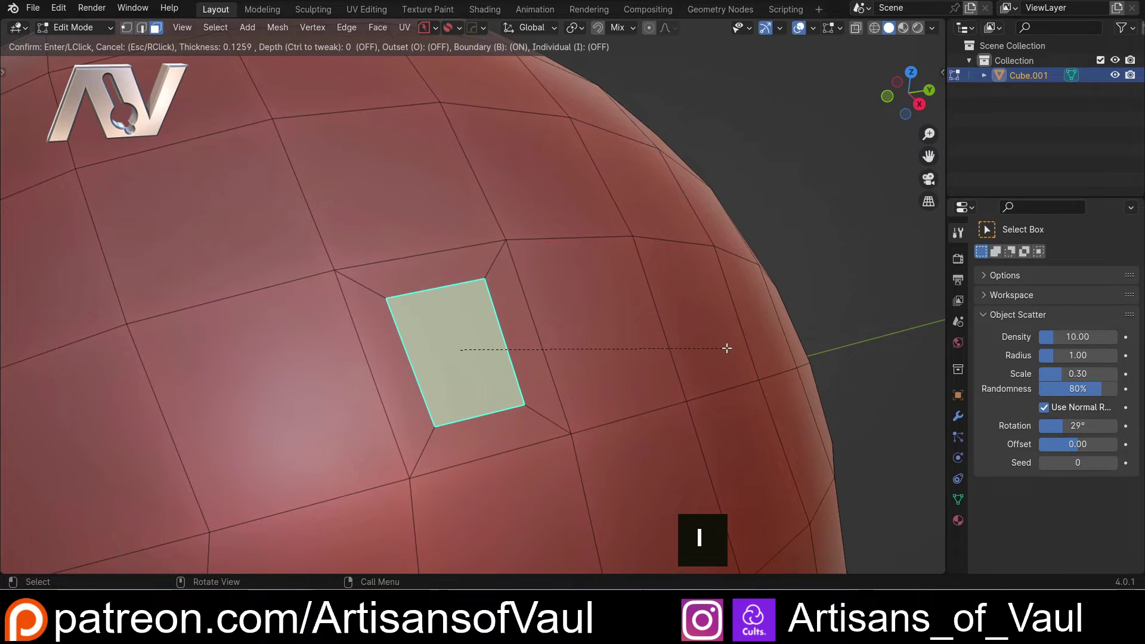
click(726, 348)
middle_drag(726, 348, 573, 312)
key(e)
click(632, 301)
In vertex mode, select two bottom vertices of the box
key(Tab)
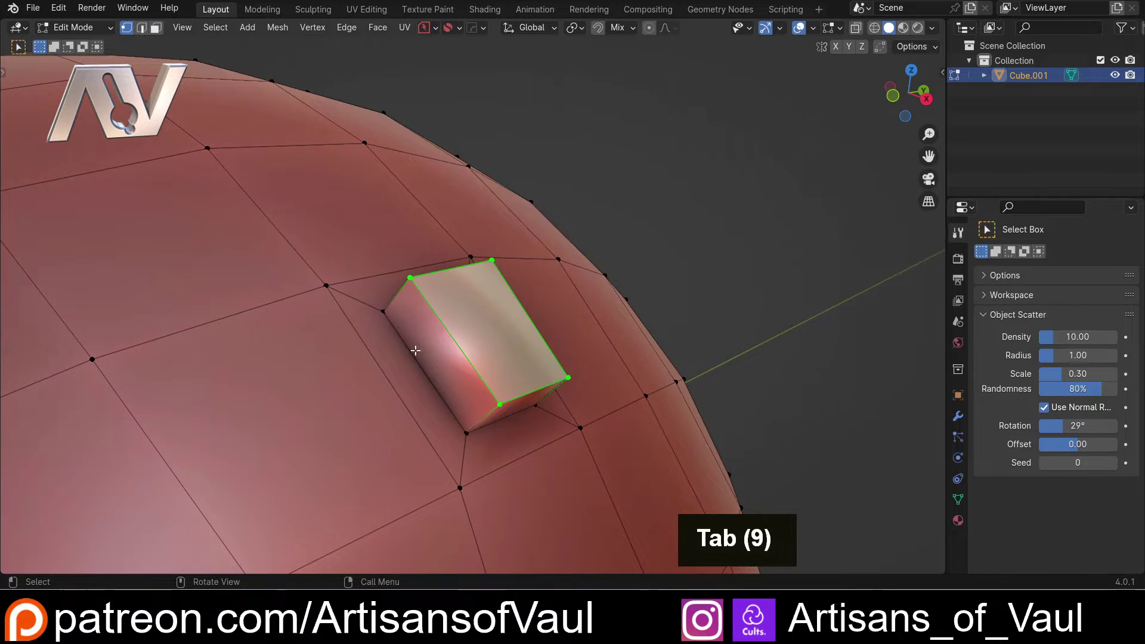
middle_drag(415, 350, 428, 372)
shift+click(561, 398)
middle_drag(561, 398, 525, 391)
shift+click(565, 382)
middle_drag(601, 295, 663, 260)
Select the sloped face above the box and frame the view on it
key(Tab)
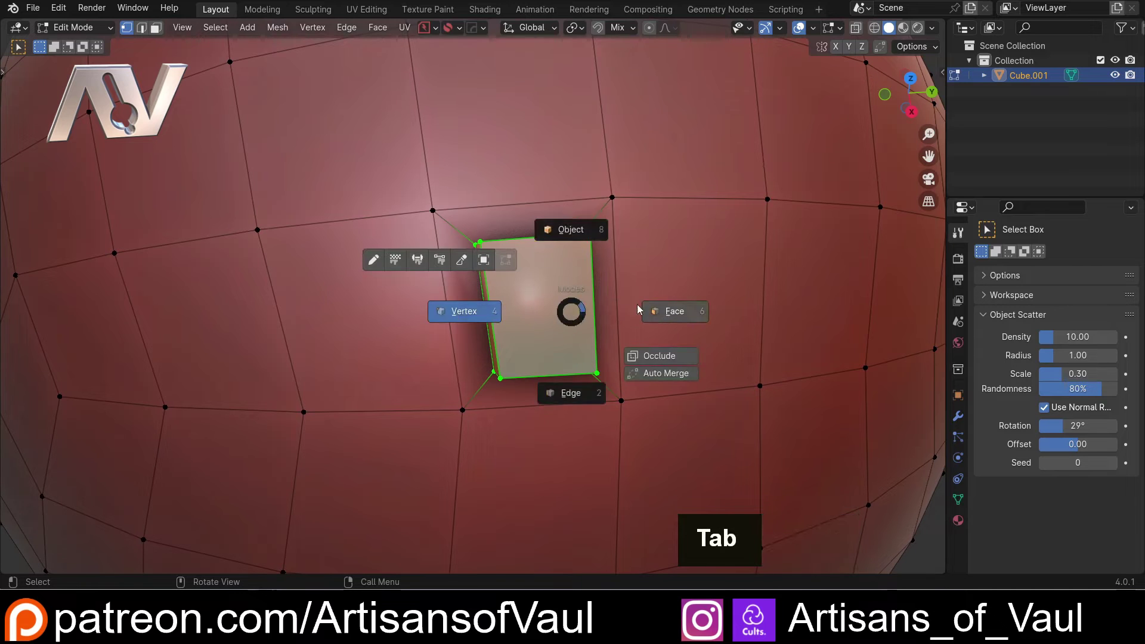
click(680, 316)
click(518, 224)
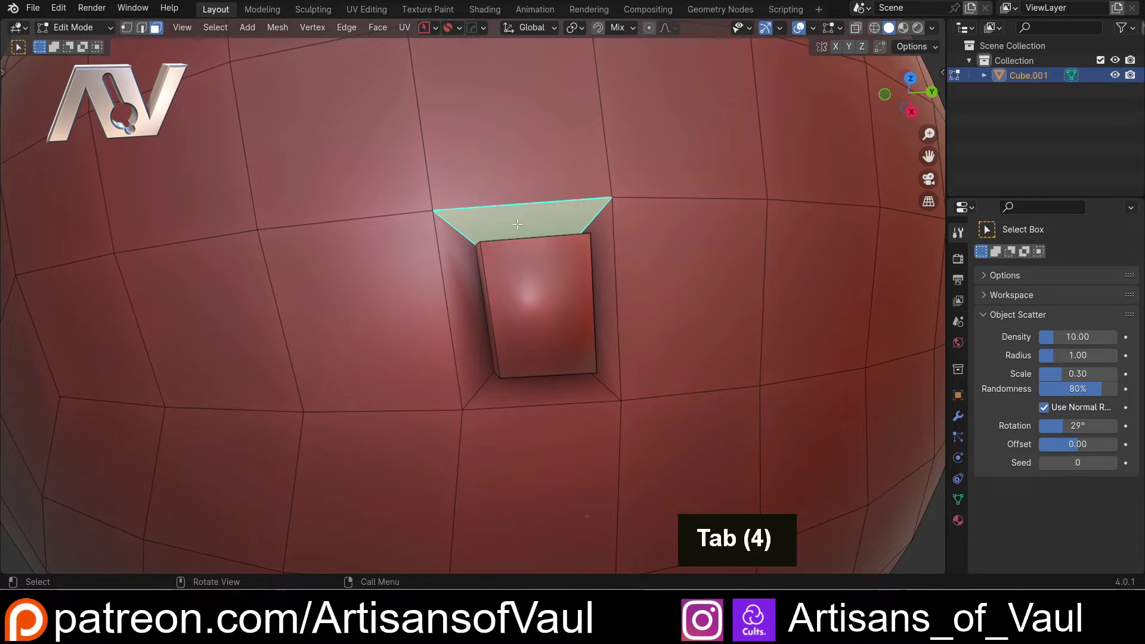
key(shift+Home)
Using X-ray, select the corner vertices of the box's top
key(Tab)
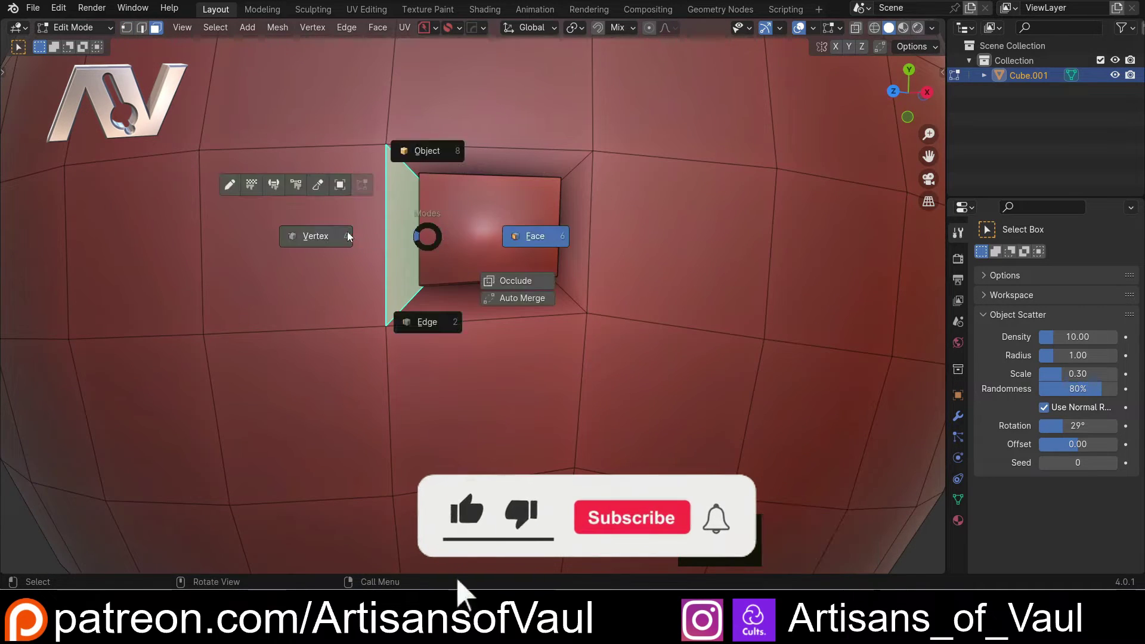
click(310, 235)
key(shift+z)
click(417, 173)
shift+click(423, 182)
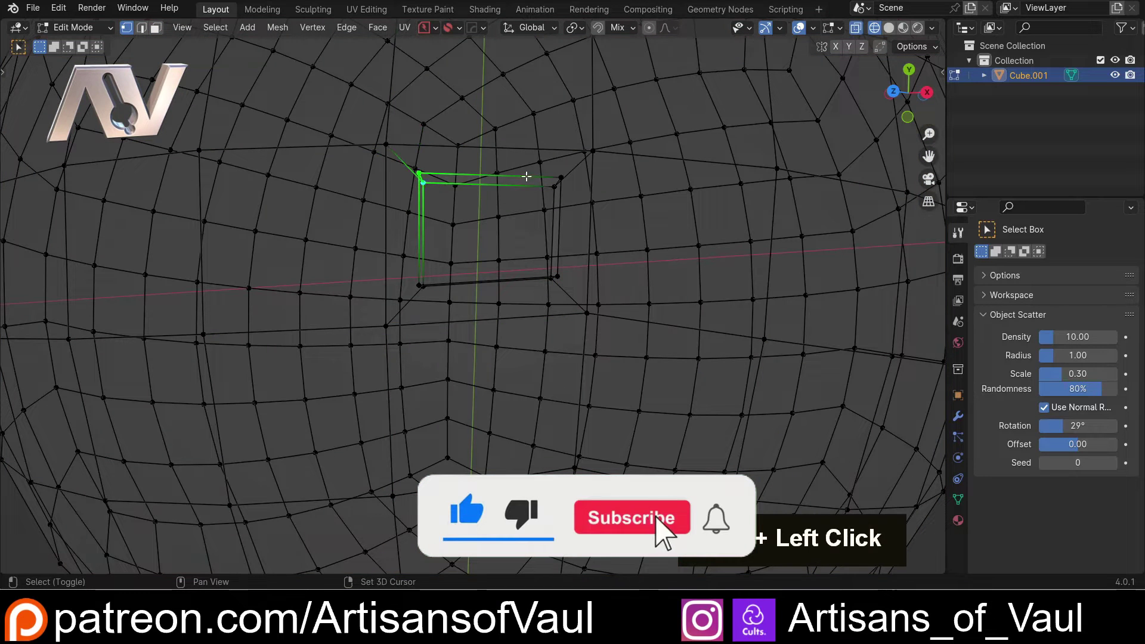
shift+drag(530, 170, 556, 267)
shift+click(427, 287)
key(shift+z)
scroll(485, 308, up, 2)
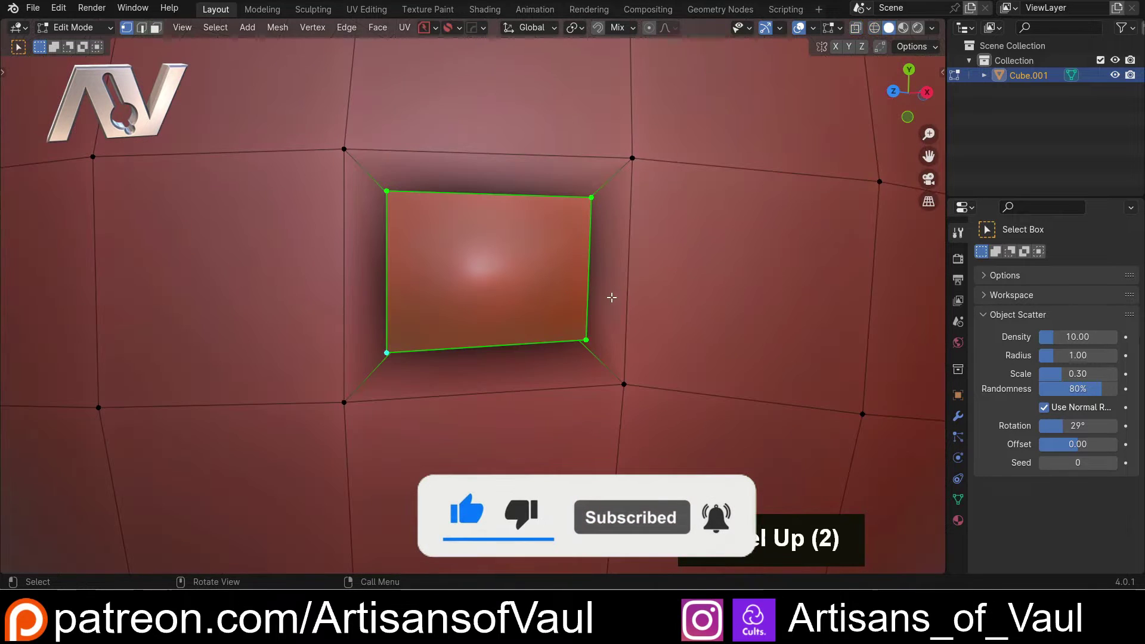
Move the box's top face, view from the front, then undo the move
key(g)
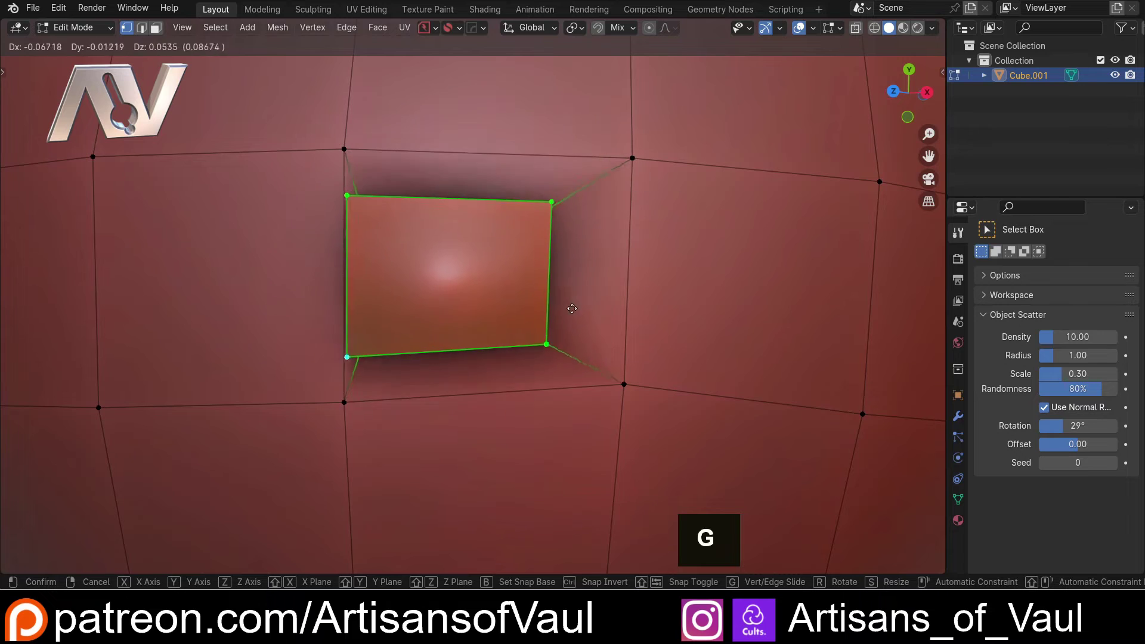
click(632, 322)
middle_drag(632, 322, 710, 335)
key(KP_1)
key(ctrl+z)
key(ctrl+z)
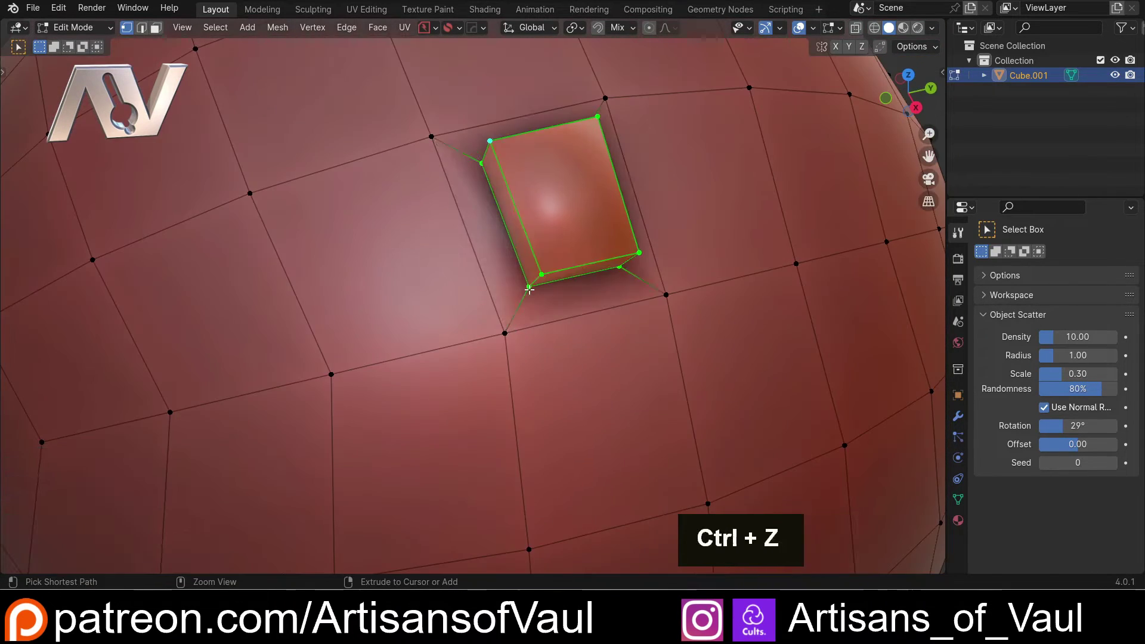
Switch to face select mode and open the Transform Orientations list
key(3)
scroll(529, 289, up, 4)
scroll(536, 316, down, 5)
mouse_move(542, 328)
middle_down()
mouse_move(589, 311)
mouse_move(473, 320)
mouse_move(537, 310)
middle_up()
click(558, 28)
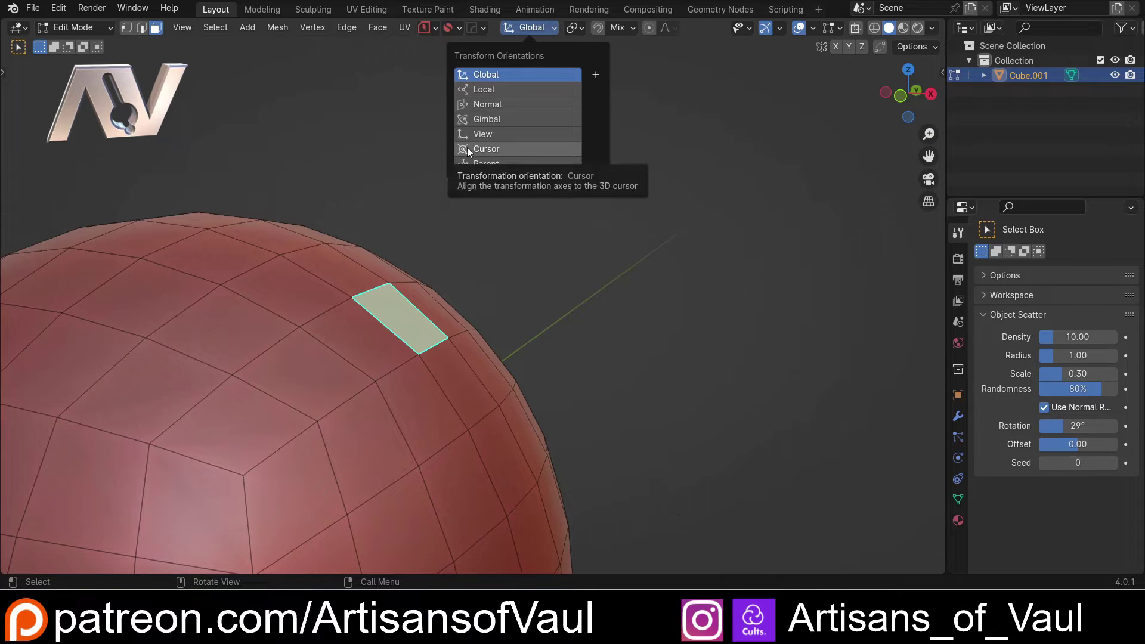
Create a custom transform orientation from the selected face
middle_drag(504, 217, 459, 257)
key(Tab)
key(Tab)
scroll(449, 298, up, 4)
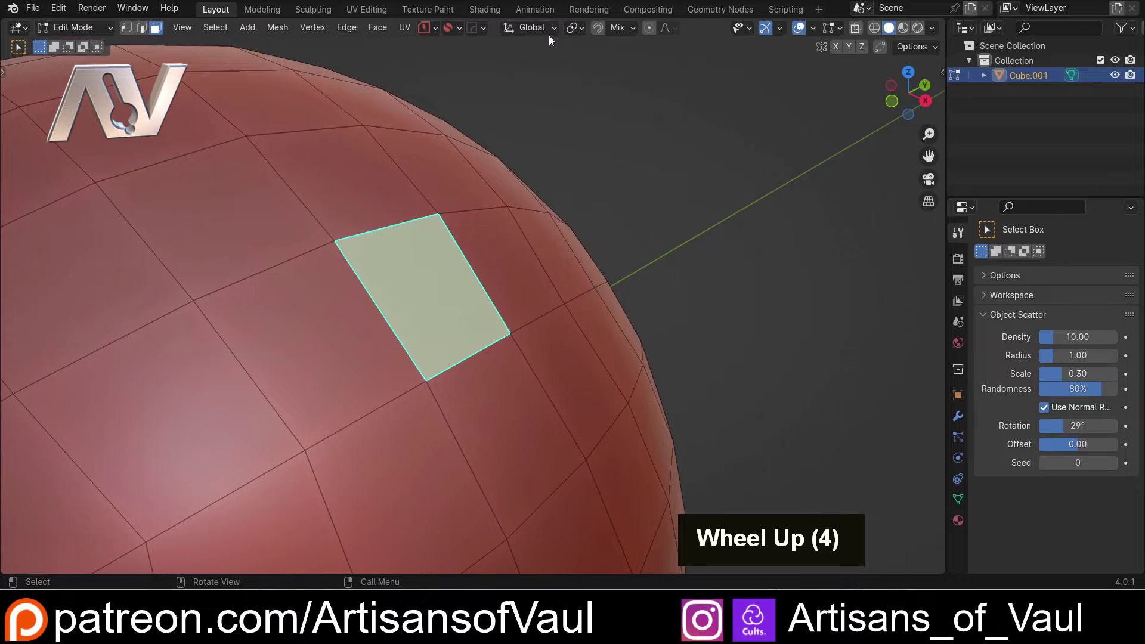
click(549, 31)
click(596, 73)
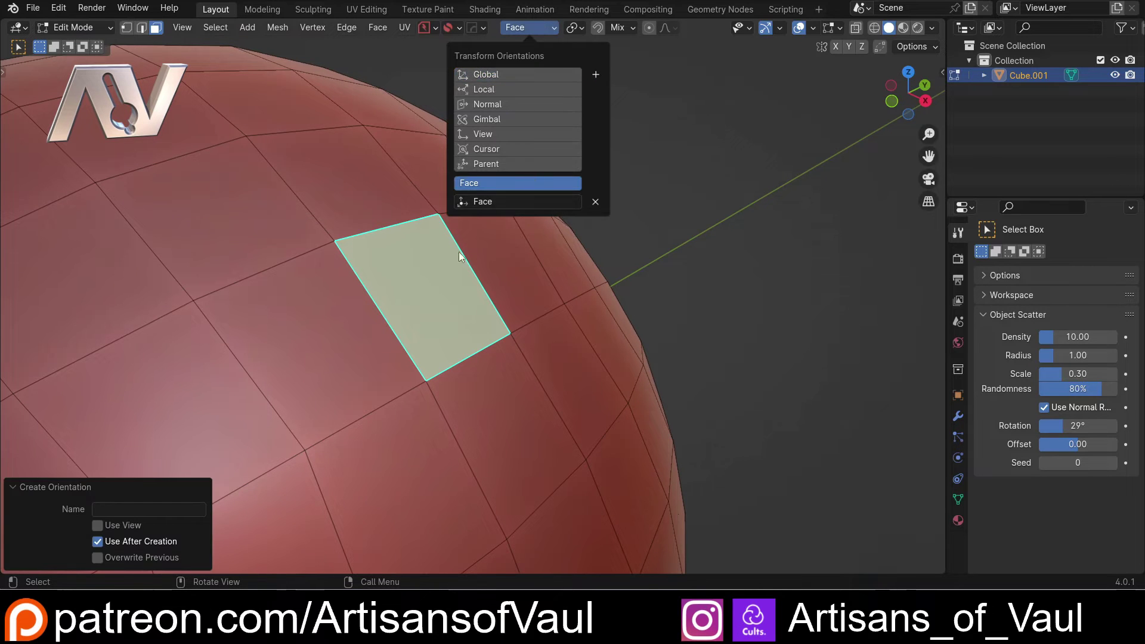
Move a vertex constrained to the face's X, Y and Z axes, then cancel
key(Tab)
key(Tab)
key(Tab)
key(Tab)
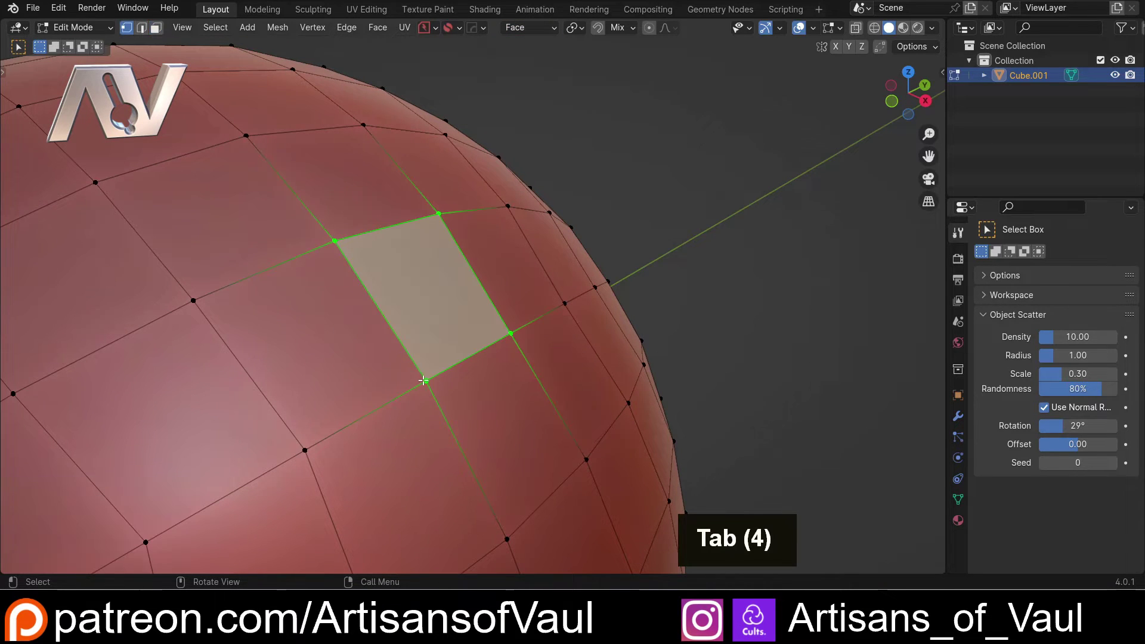
click(423, 380)
middle_drag(424, 380, 394, 364)
key(g)
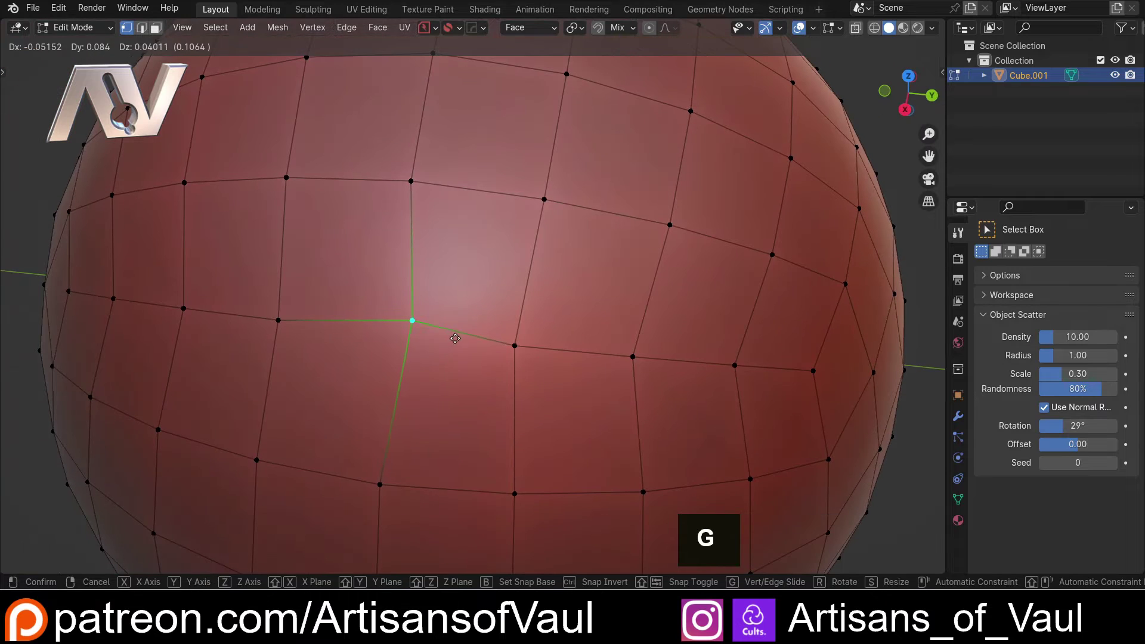
key(x)
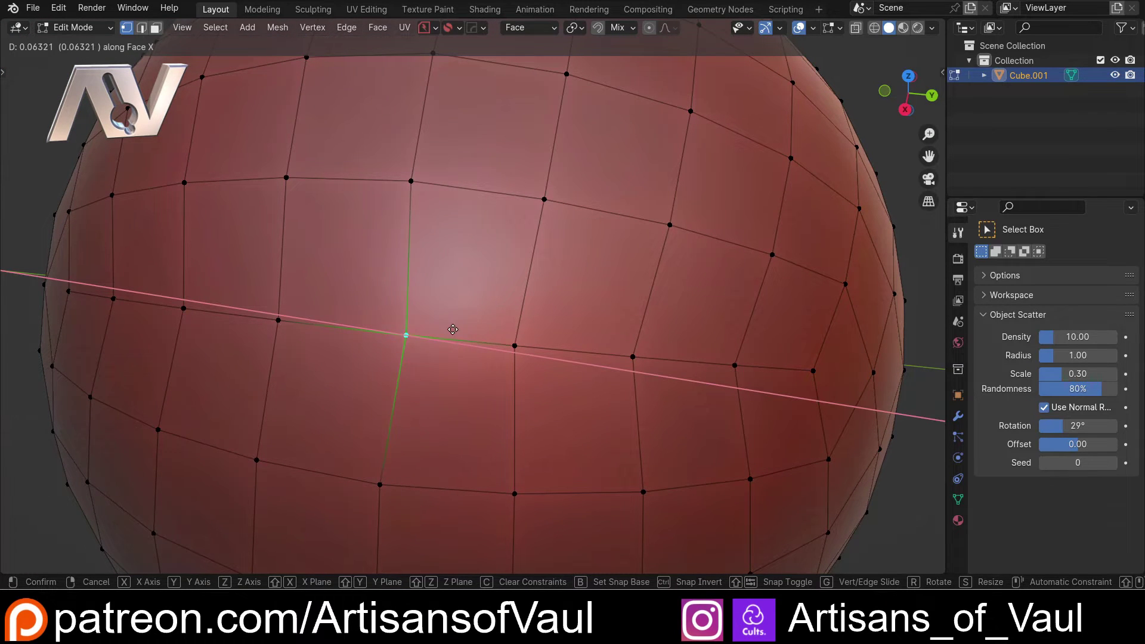
key(y)
key(z)
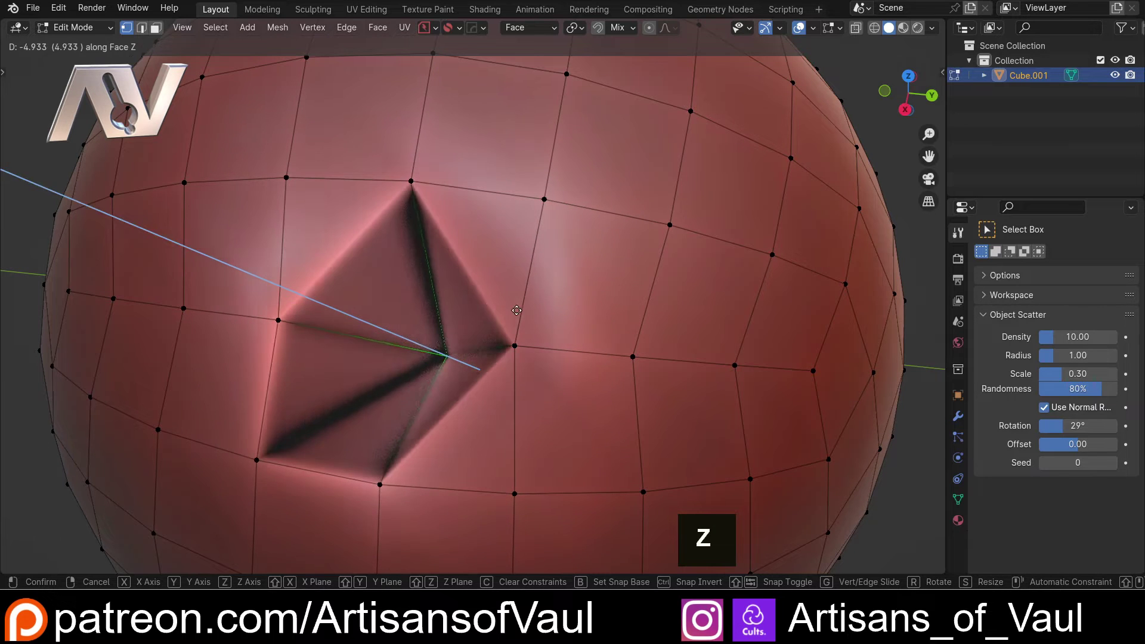
key(Escape)
Select a different quad face and reopen the Transform Orientations list
scroll(388, 332, up, 2)
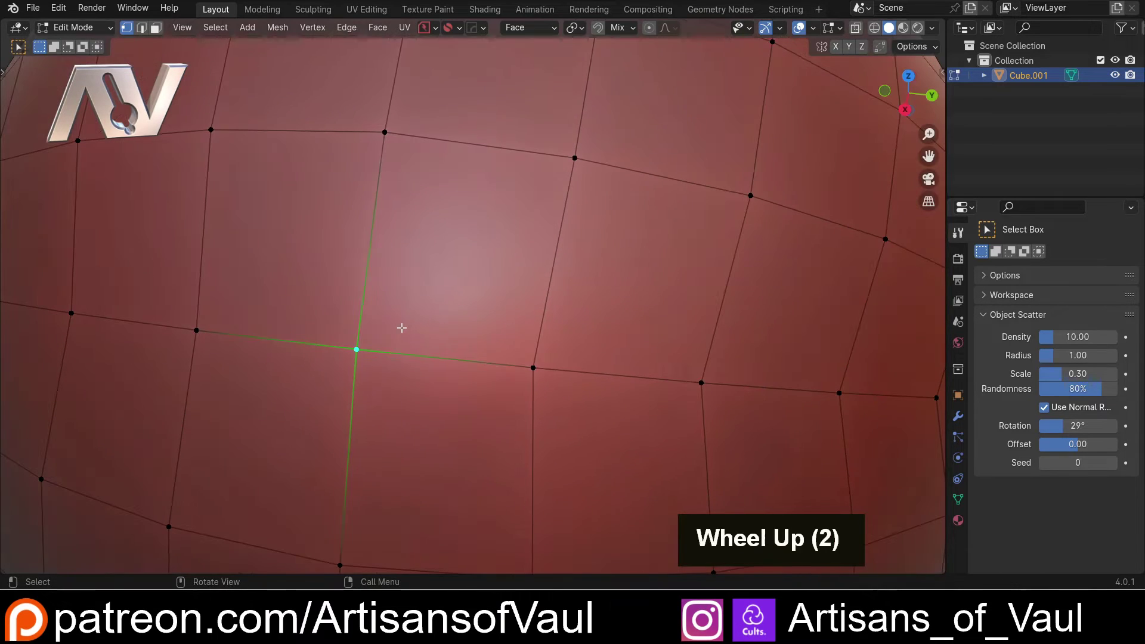
middle_drag(387, 333, 497, 296)
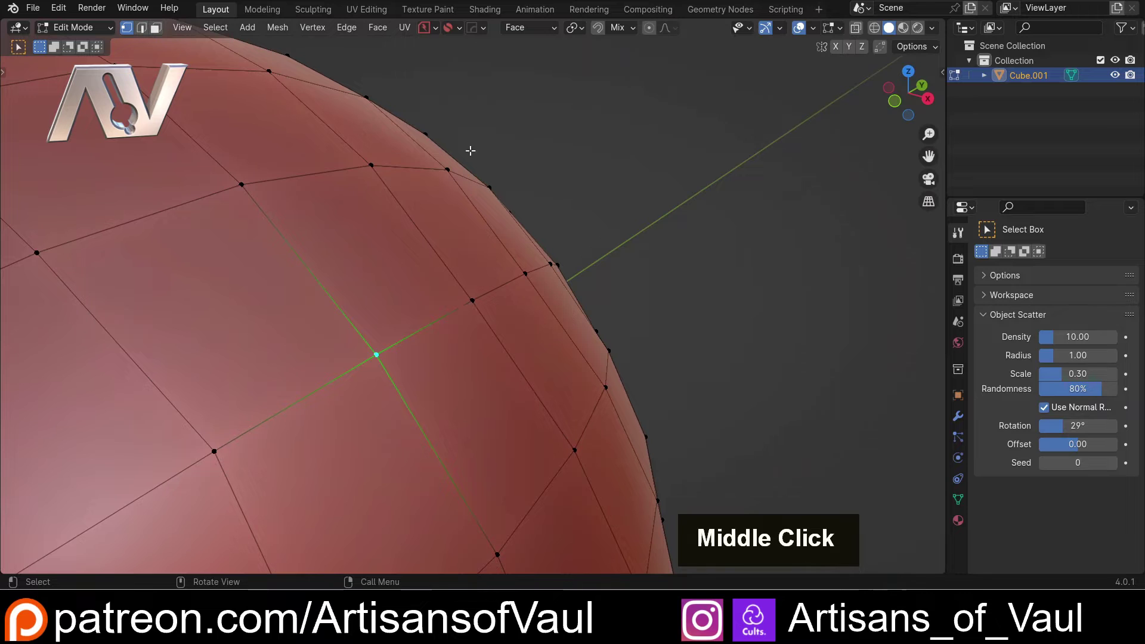
middle_drag(412, 249, 282, 357)
scroll(417, 369, down, 1)
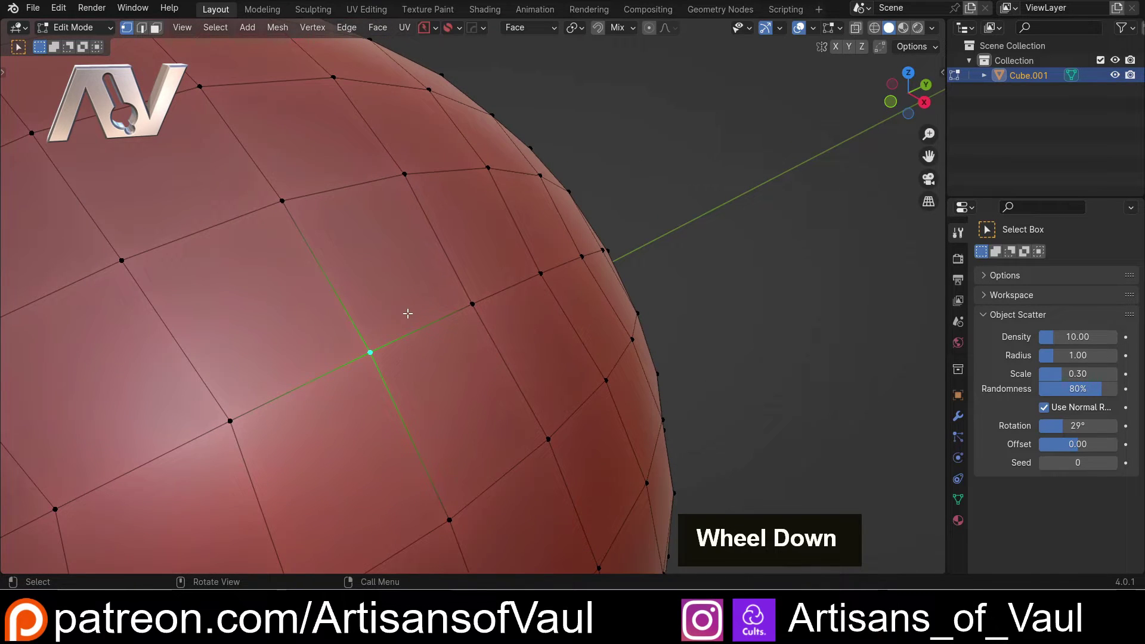
key(Tab)
key(Tab)
click(365, 348)
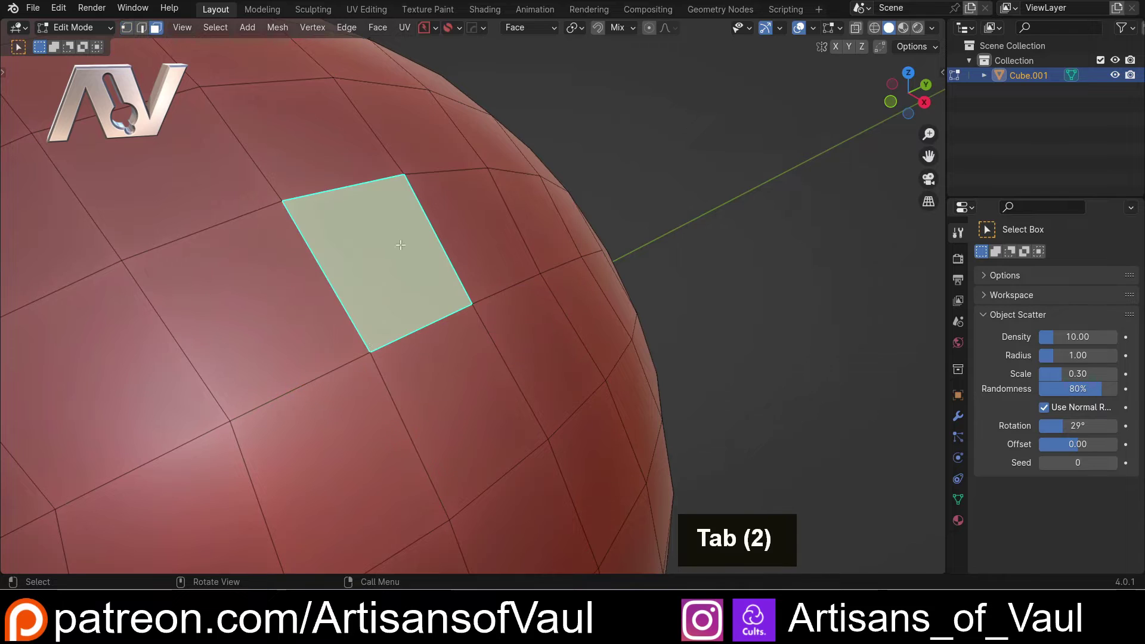
click(301, 327)
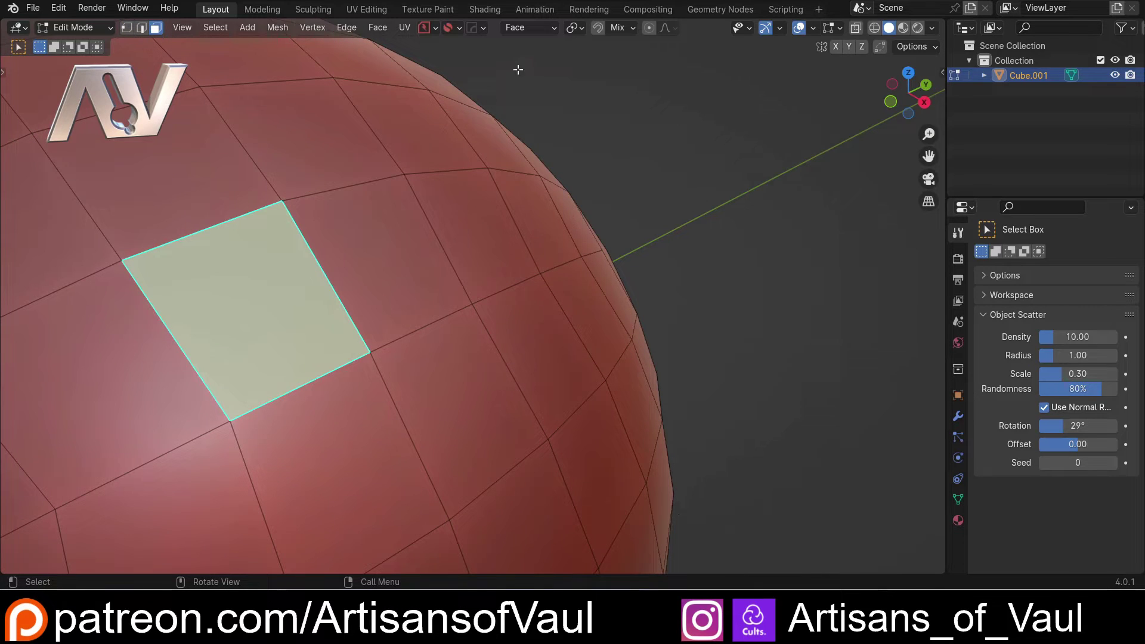
click(549, 34)
Delete the custom Face transform orientation and leave Edit Mode
click(595, 202)
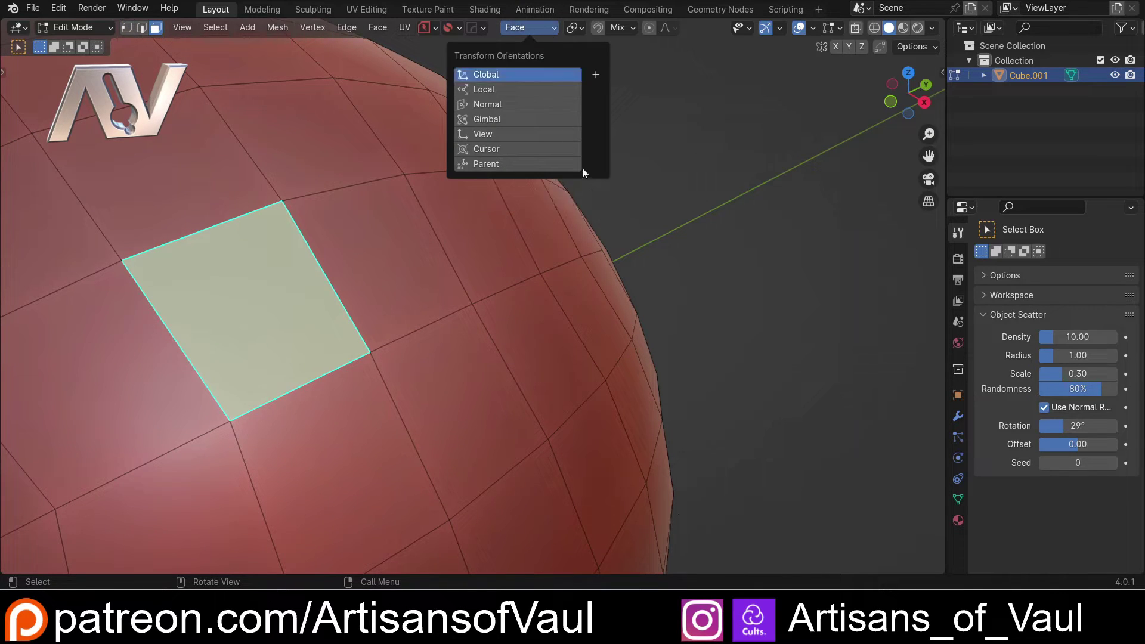
key(Tab)
key(Tab)
key(Tab)
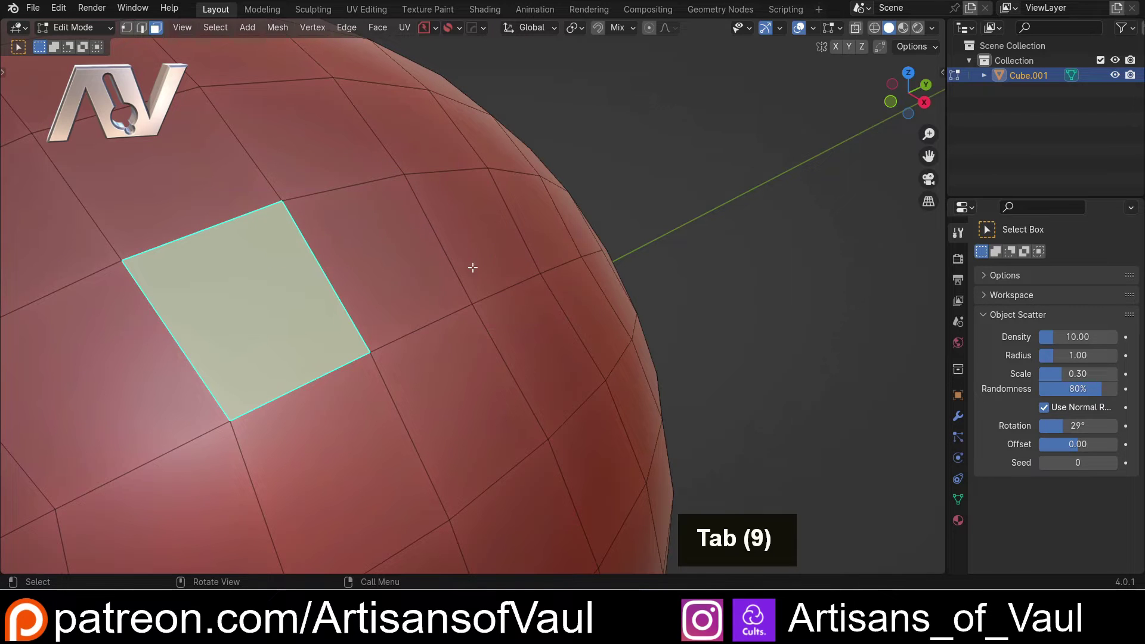
shift+middle_drag(416, 271, 587, 217)
shift+scroll(503, 240, down, 2)
key(Tab)
scroll(697, 167, down, 3)
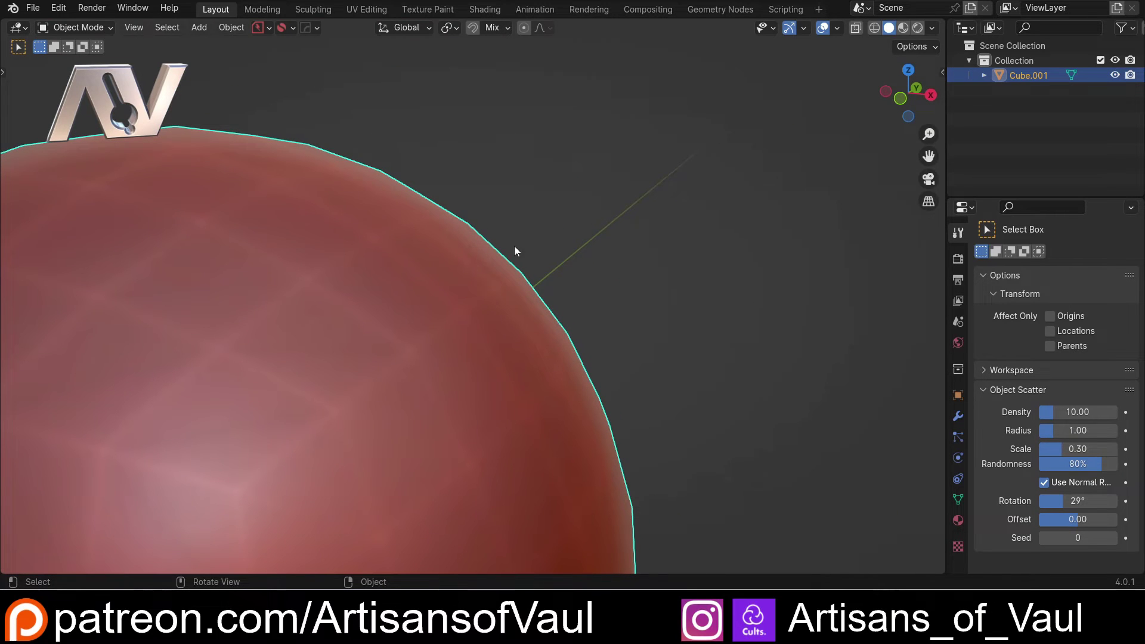
Duplicate the sphere in place as Cube.002, then reselect Cube.001 in the outliner
key(shift+d)
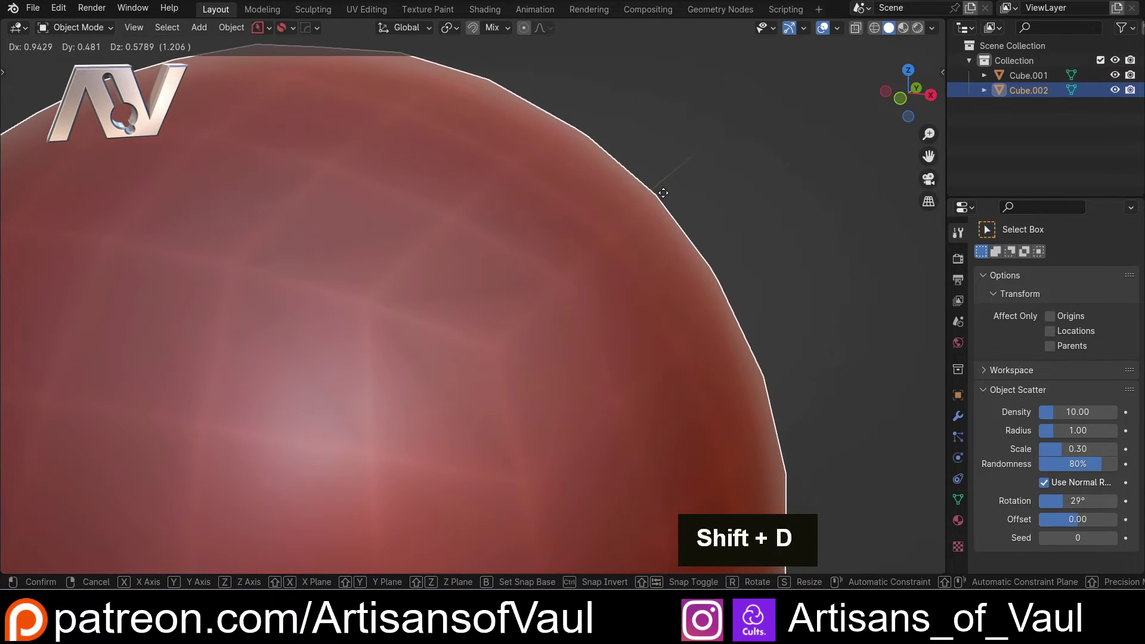
key(Escape)
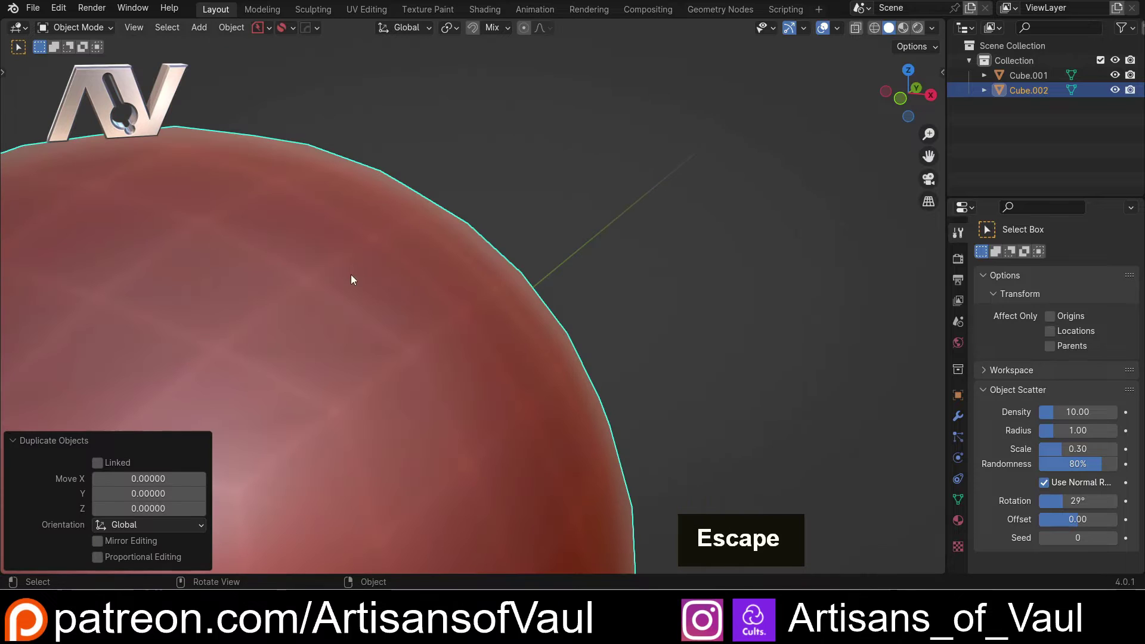
click(1011, 73)
scroll(578, 229, down, 2)
middle_drag(446, 267, 458, 307)
In Edit Mode, select a single sphere vertex and set snapping to Face only
key(Tab)
scroll(503, 287, up, 5)
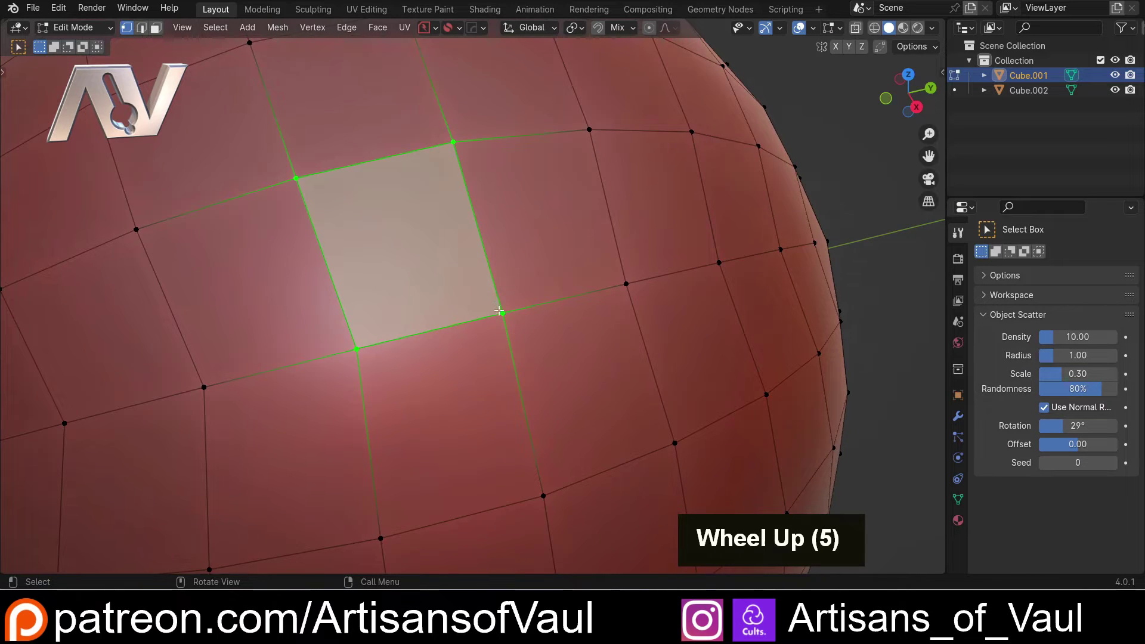
click(503, 287)
scroll(513, 274, down, 2)
scroll(524, 261, up, 2)
shift+middle_drag(524, 260, 491, 289)
click(621, 28)
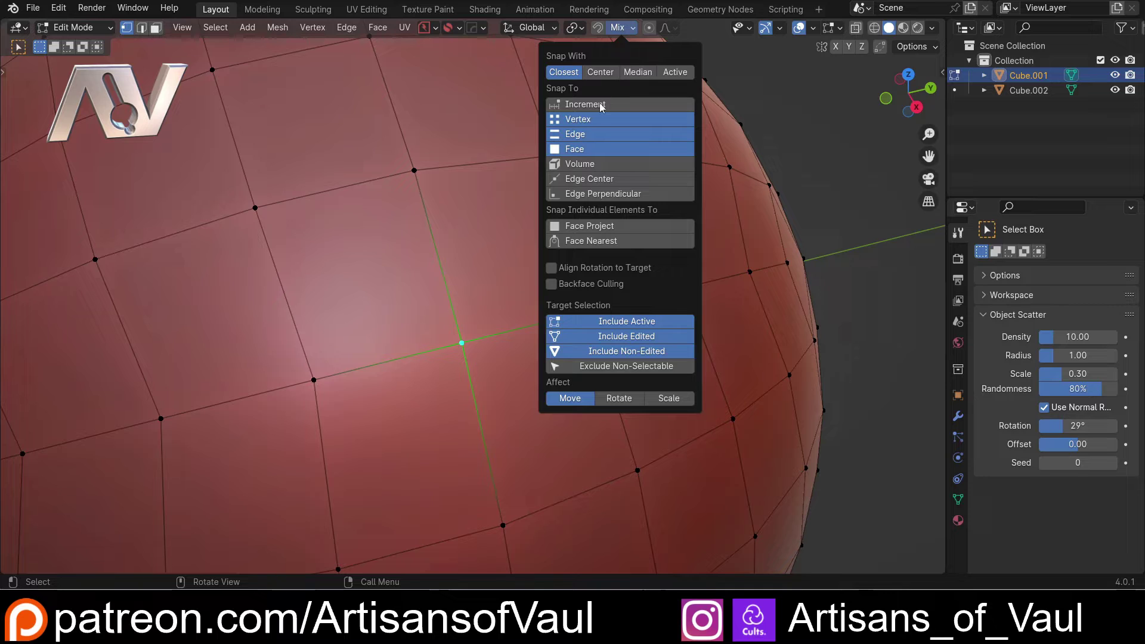
click(598, 120)
click(594, 149)
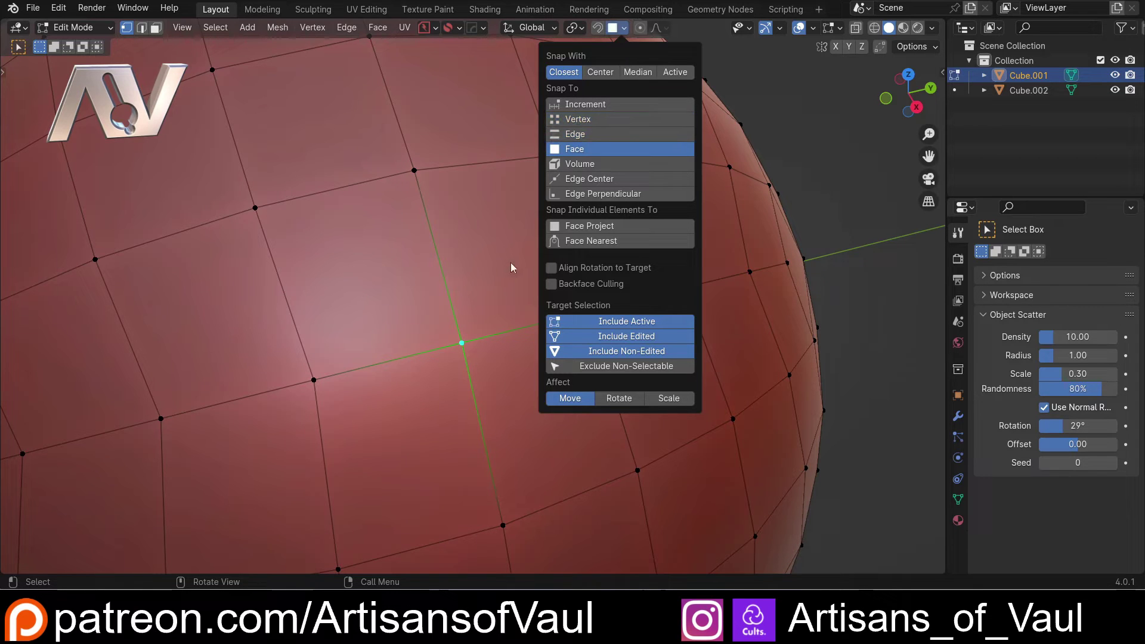
key(Escape)
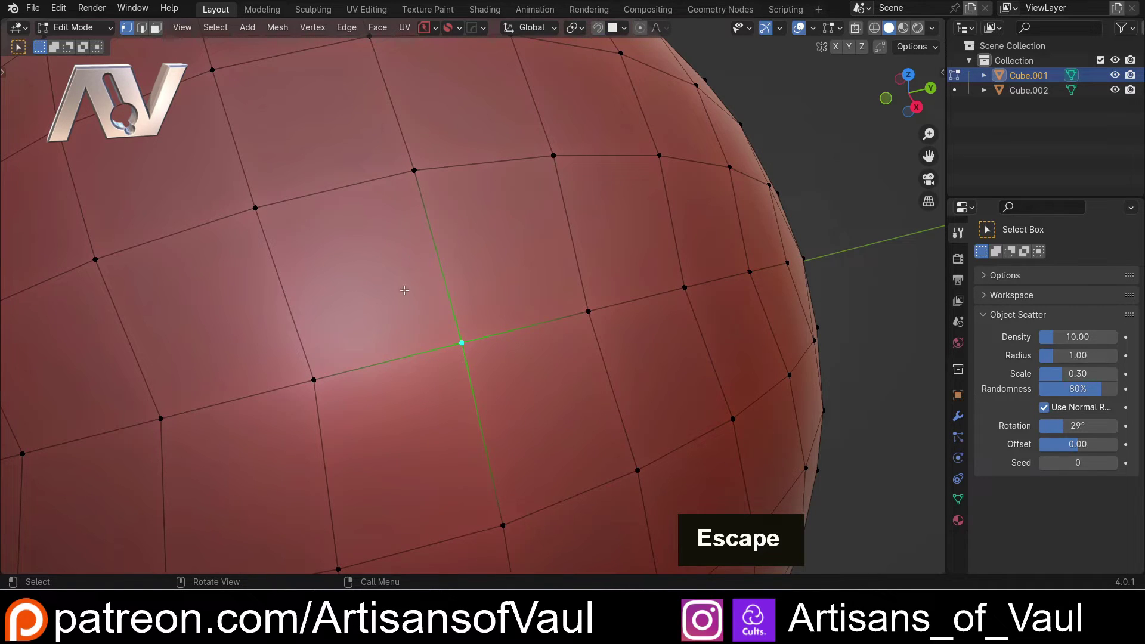
Move the vertex with Ctrl snapping so it lands on the sphere's surface
key(g)
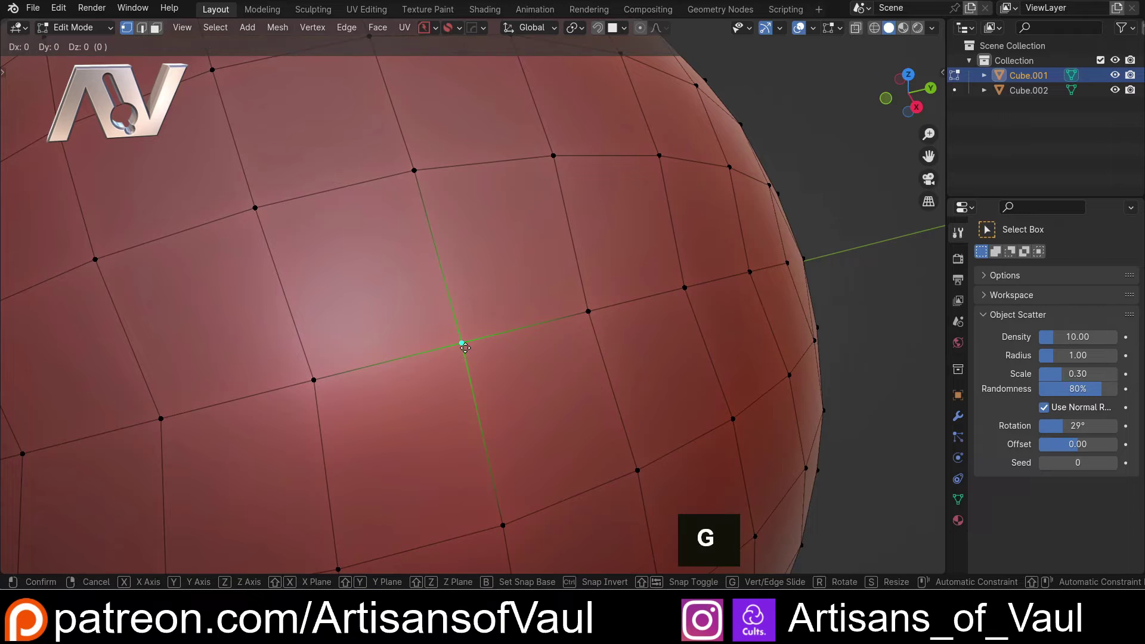
key(ctrl)
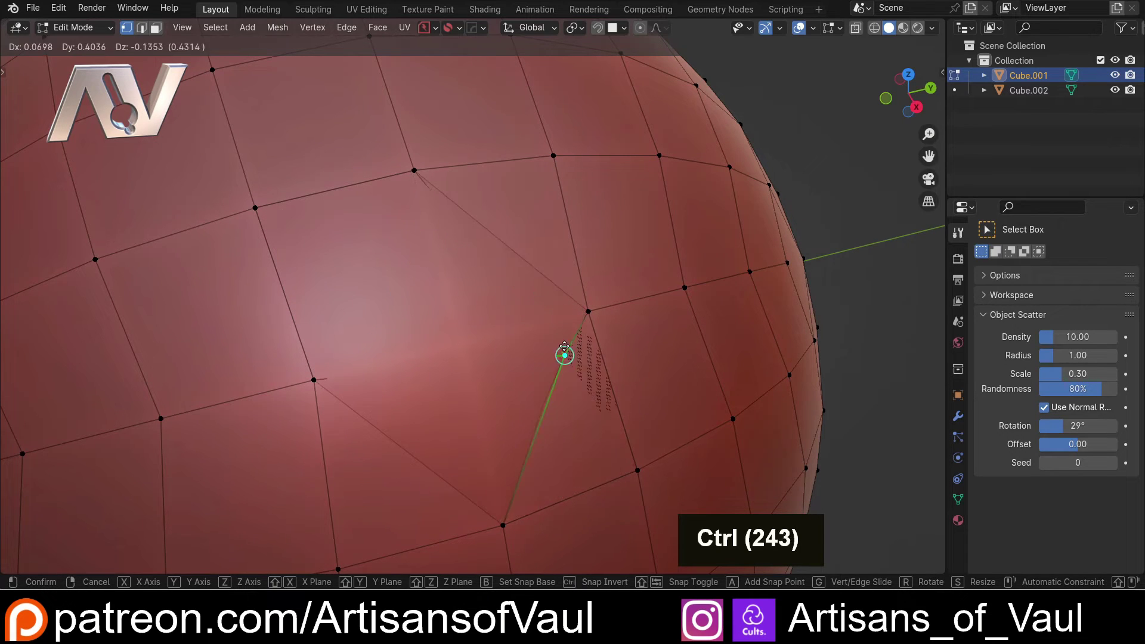
click(334, 248)
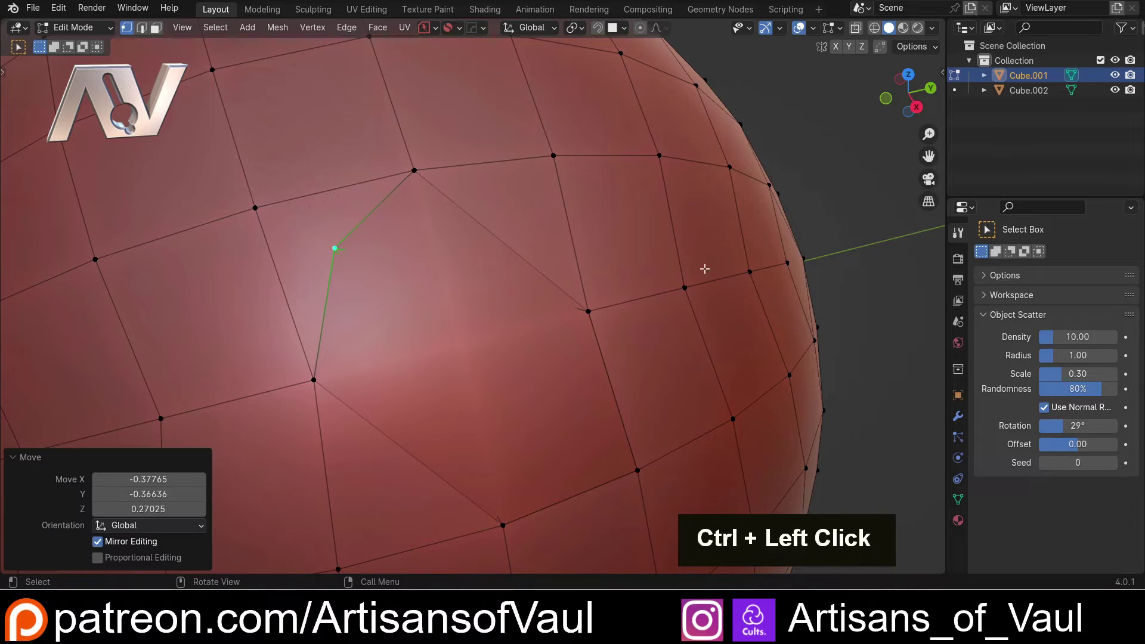
scroll(468, 283, down, 3)
middle_drag(447, 321, 348, 280)
scroll(462, 318, up, 3)
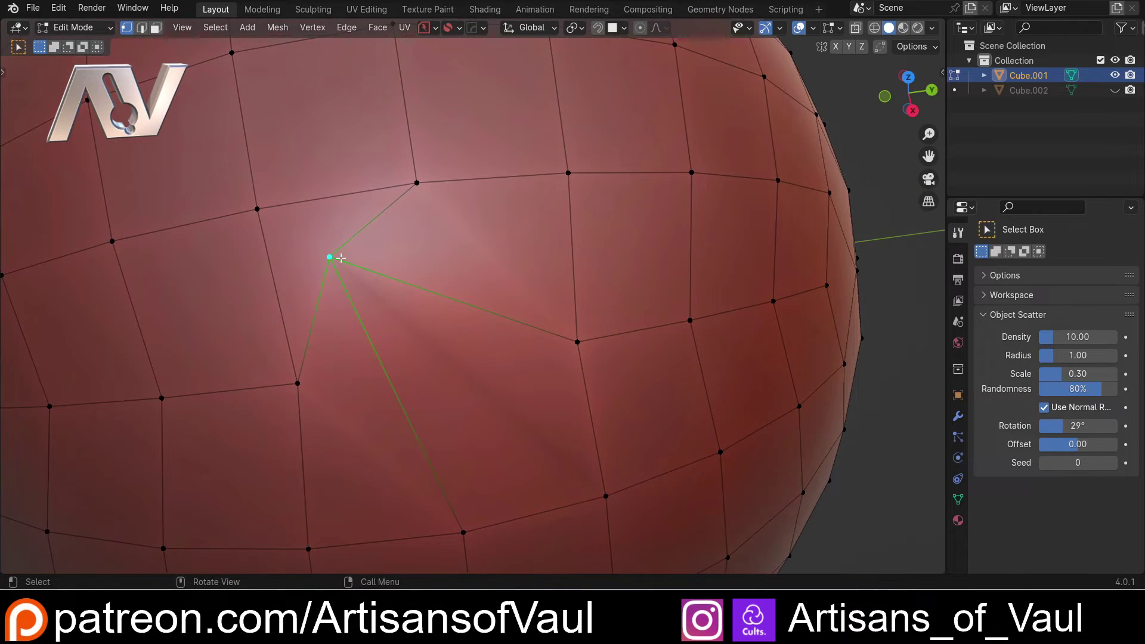
Undo the vertex move and delete the duplicate Cube.002
key(ctrl+z)
click(1013, 90)
key(Delete)
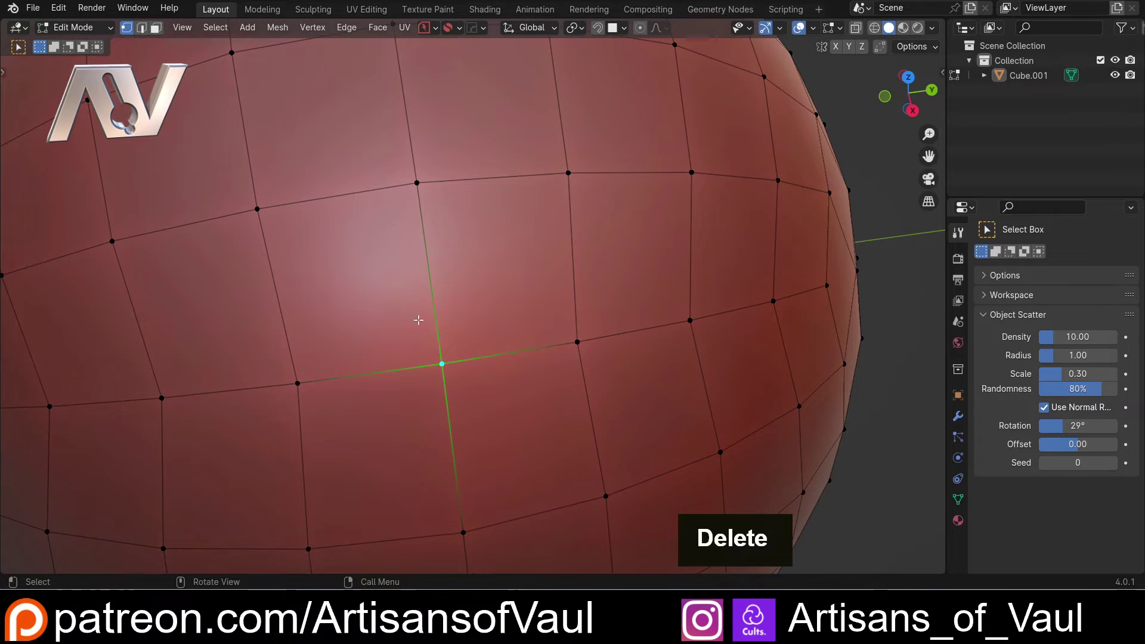
scroll(416, 332, down, 3)
scroll(440, 297, up, 2)
Open Preferences from the Edit menu, search 'mach' and expand MACHIN3tools
middle_drag(439, 296, 460, 271)
scroll(481, 246, down, 2)
click(58, 8)
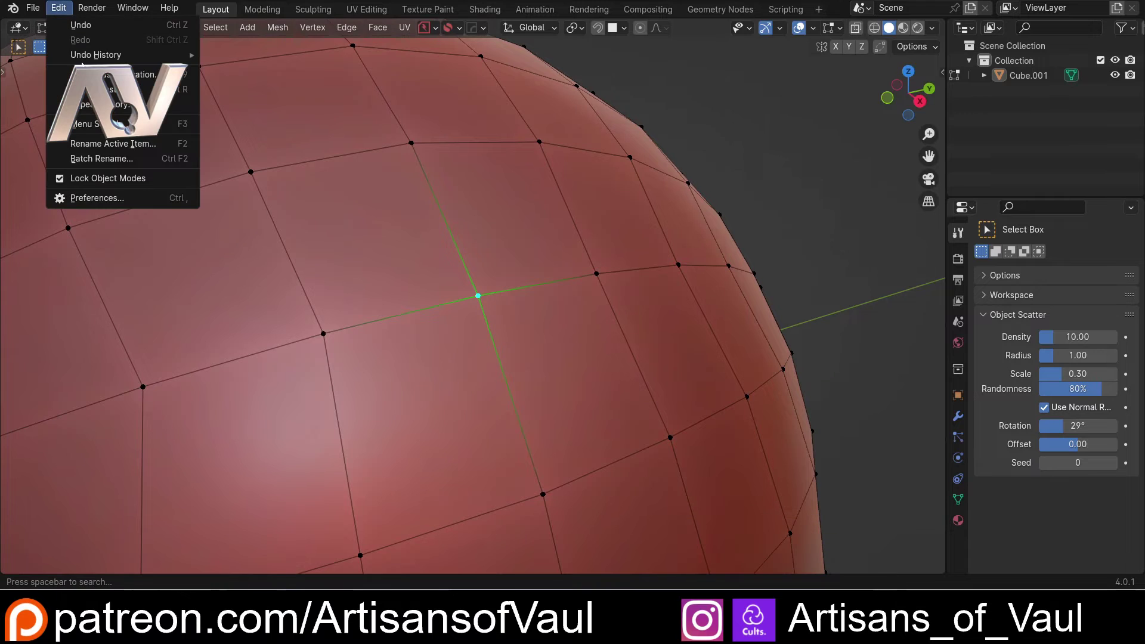
click(97, 198)
drag(221, 8, 453, 123)
text(mach)
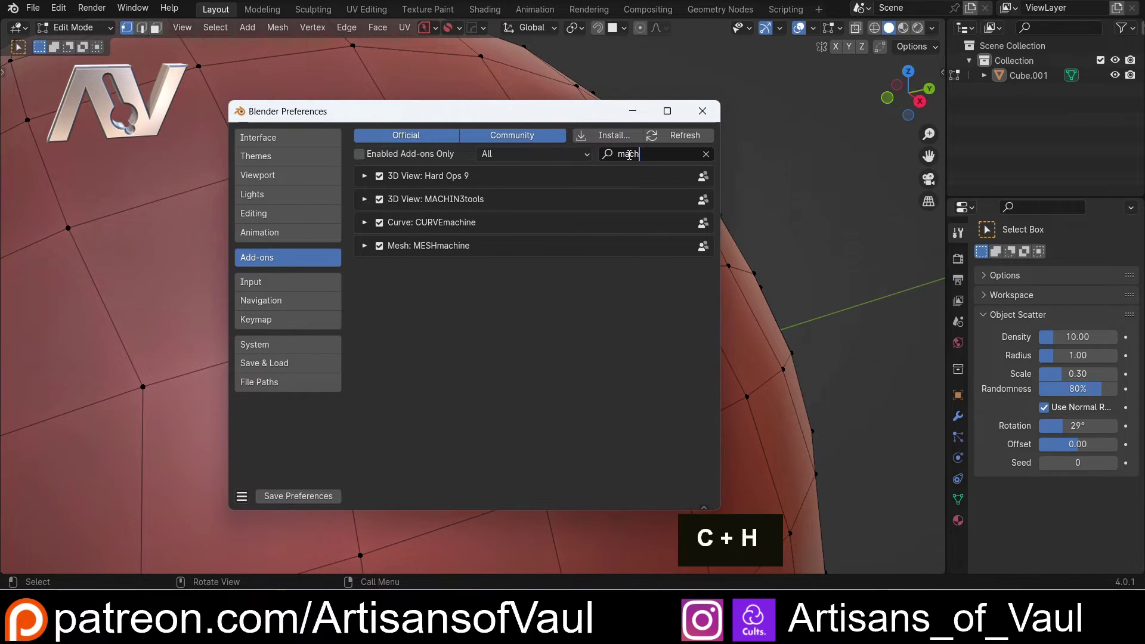
click(365, 199)
Enlarge the window, scroll to the Surface Slide tool, and save the preferences
drag(722, 256, 916, 256)
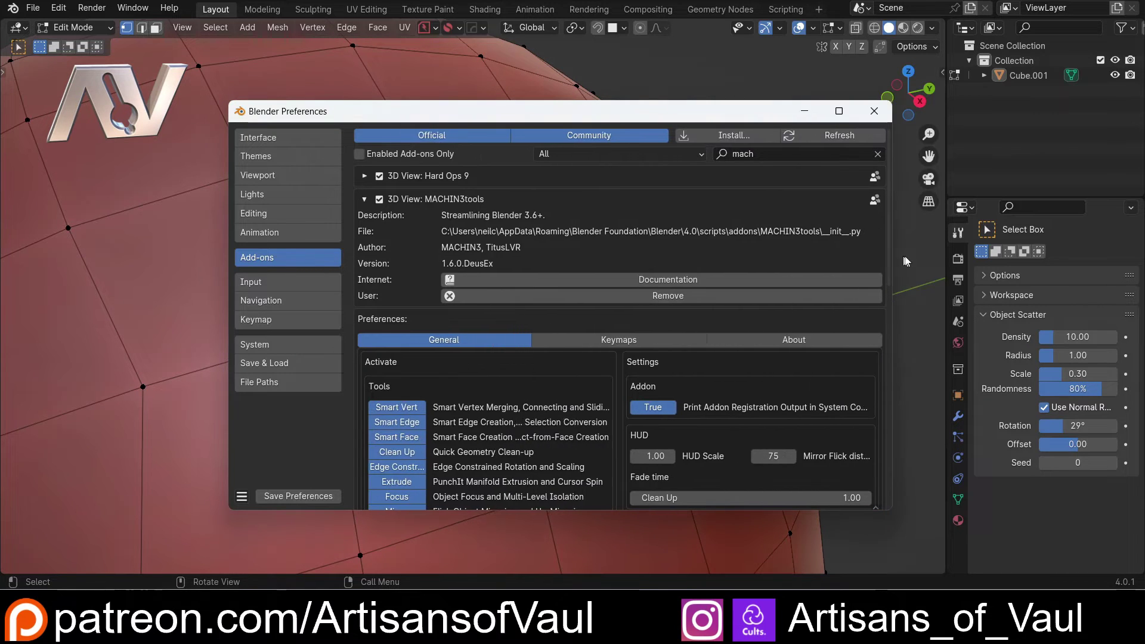
drag(561, 101, 560, 39)
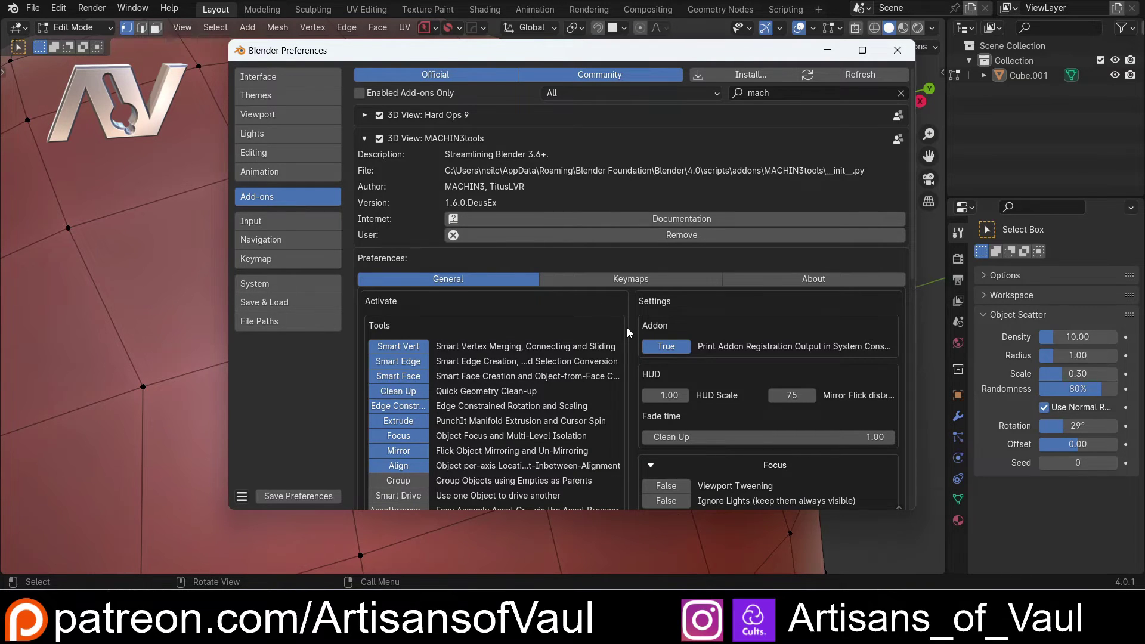
scroll(628, 332, down, 1)
scroll(628, 333, down, 3)
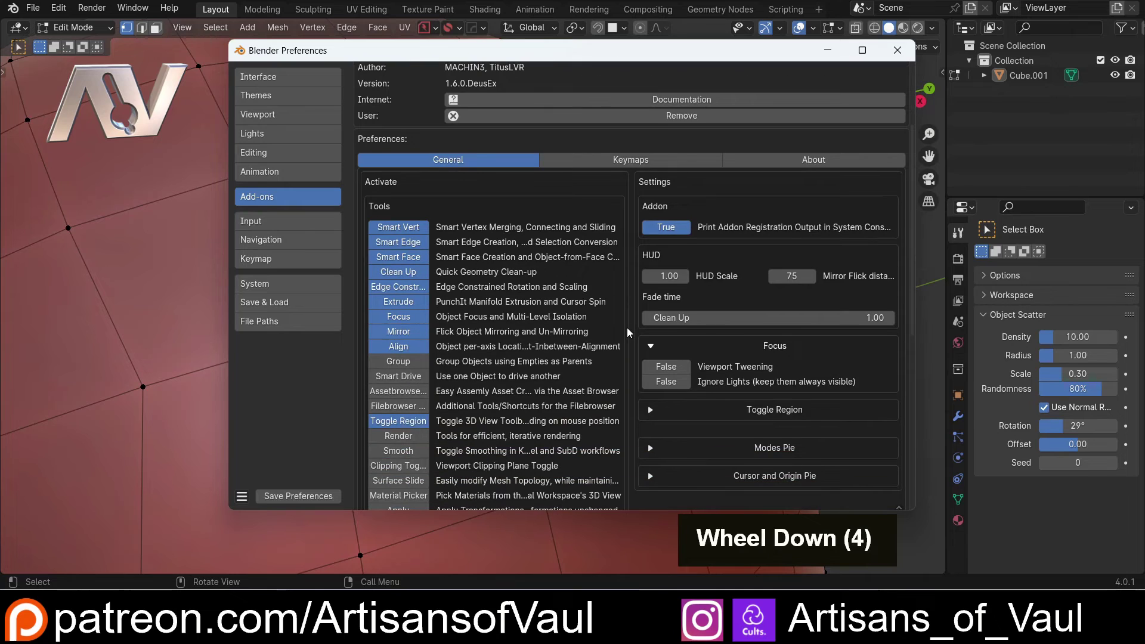
scroll(627, 329, down, 2)
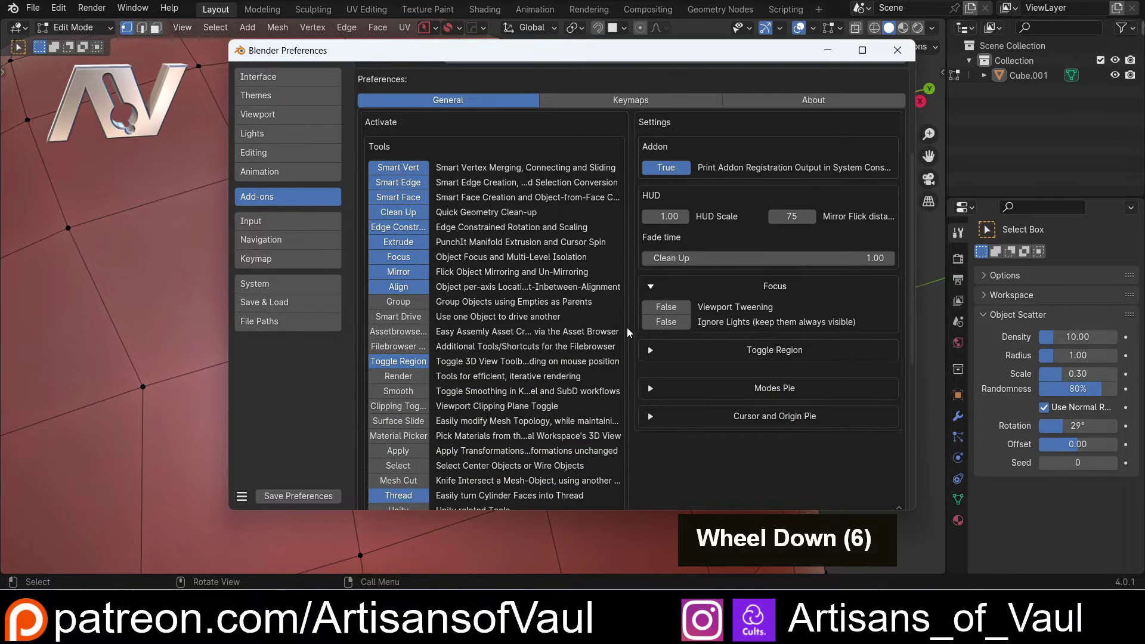
scroll(634, 324, up, 6)
scroll(634, 325, down, 6)
scroll(635, 325, down, 1)
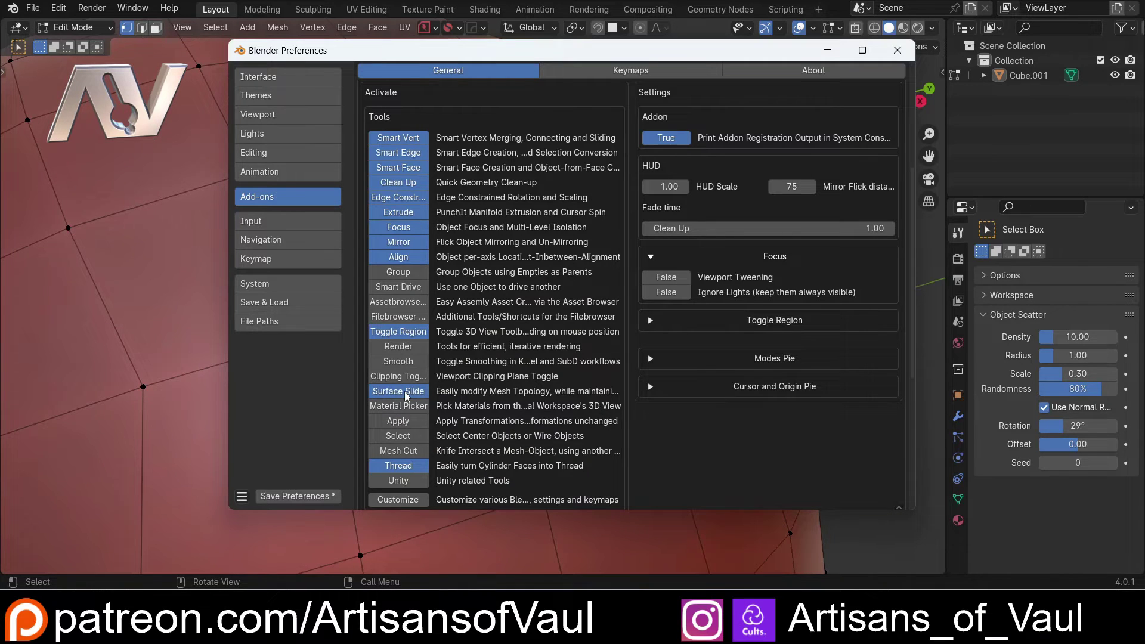
click(287, 497)
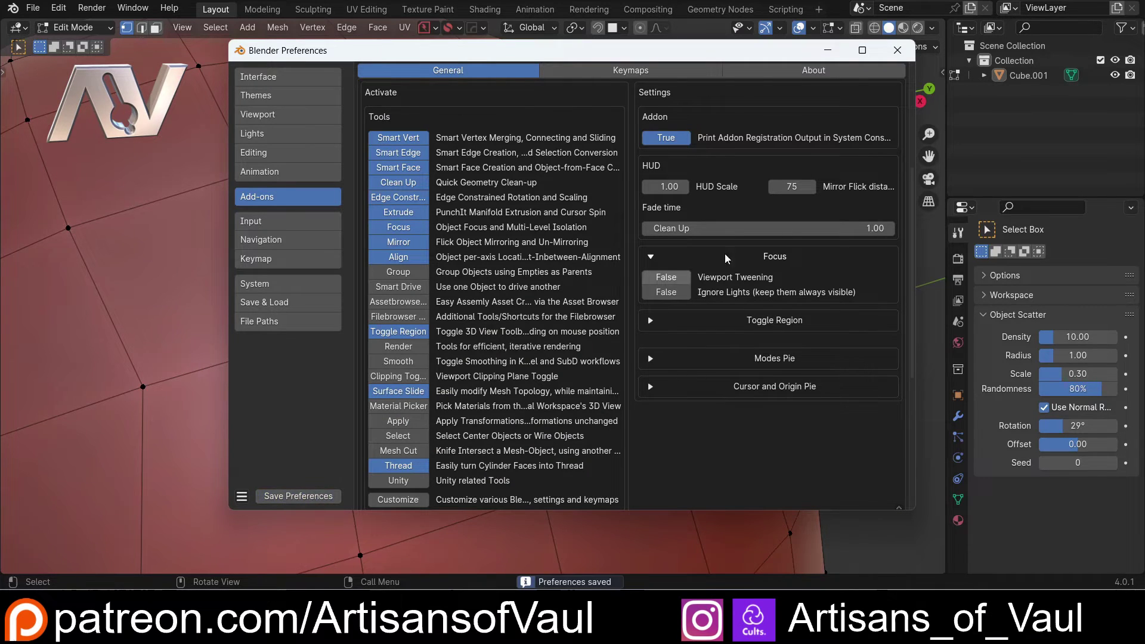
Close Preferences and cycle the sphere through Face, Object and Edit modes, ending in vertex select
click(898, 51)
middle_drag(525, 292, 479, 305)
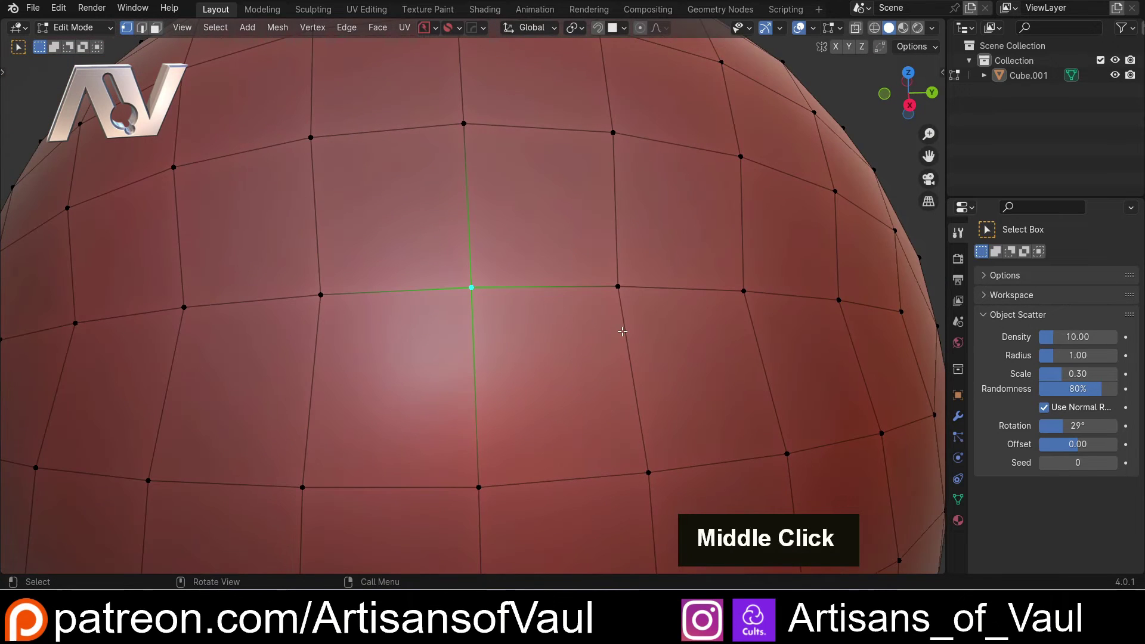
key(Tab)
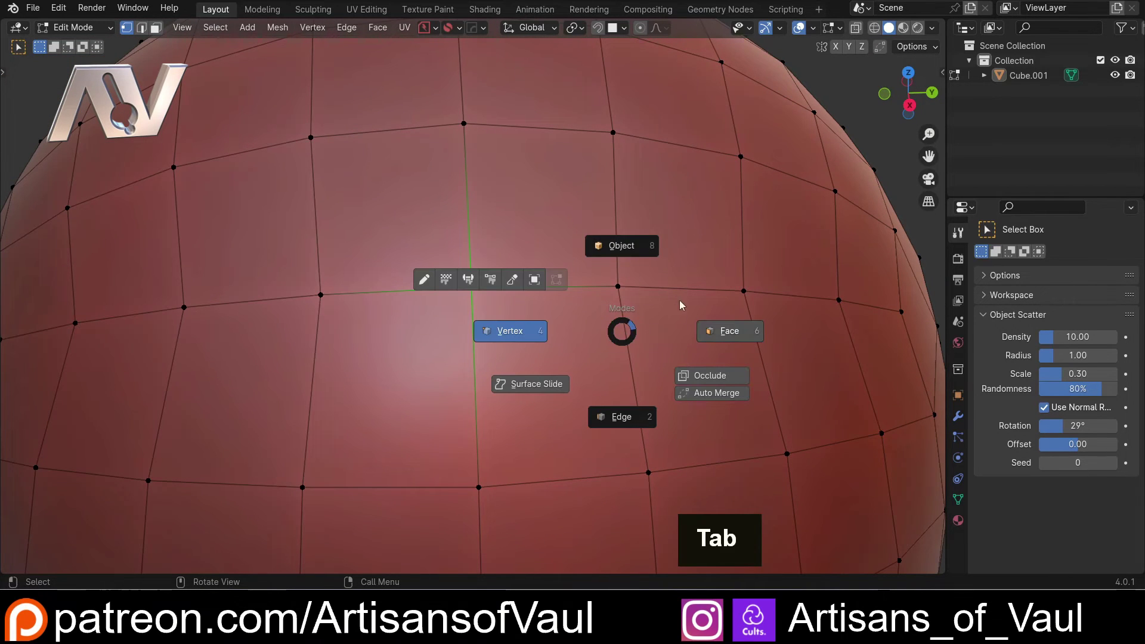
click(706, 329)
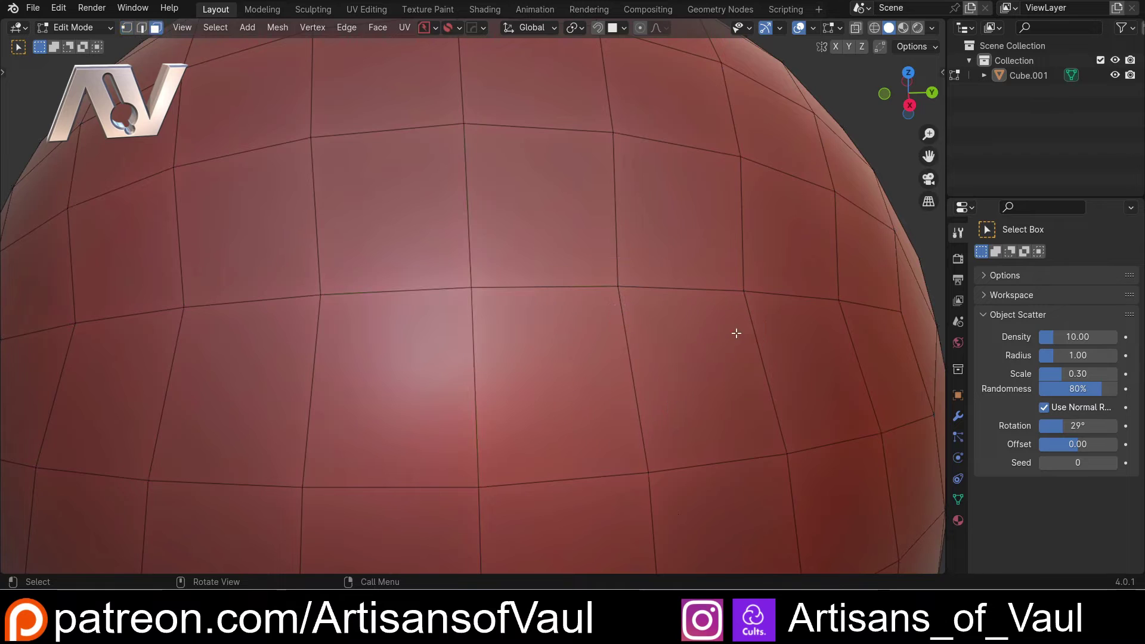
key(Tab)
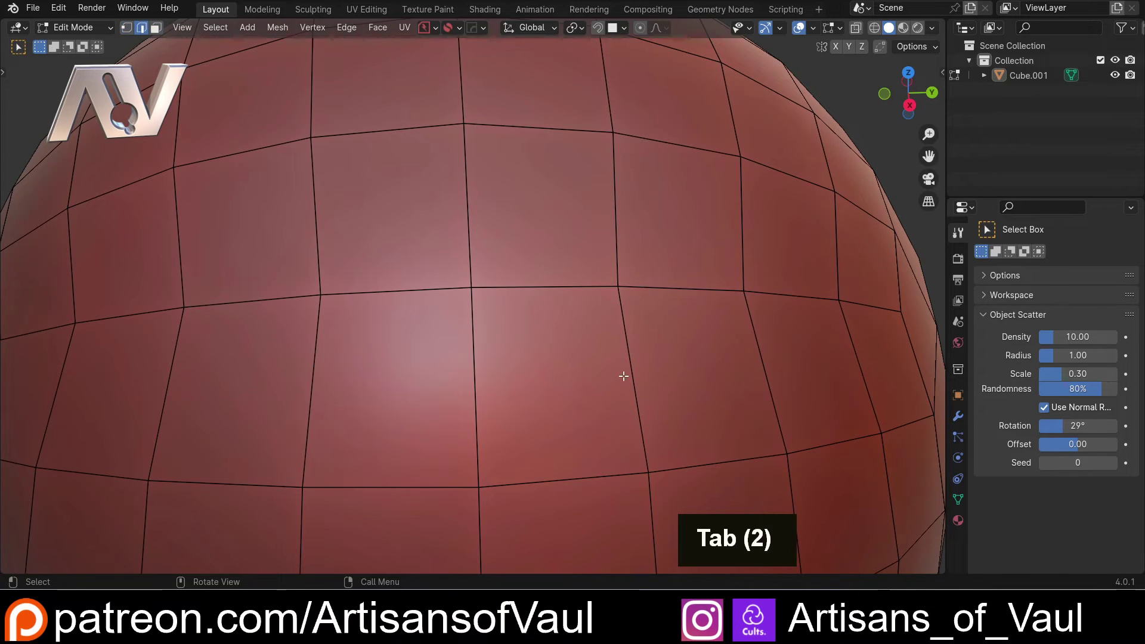
key(Tab)
key(Tab)
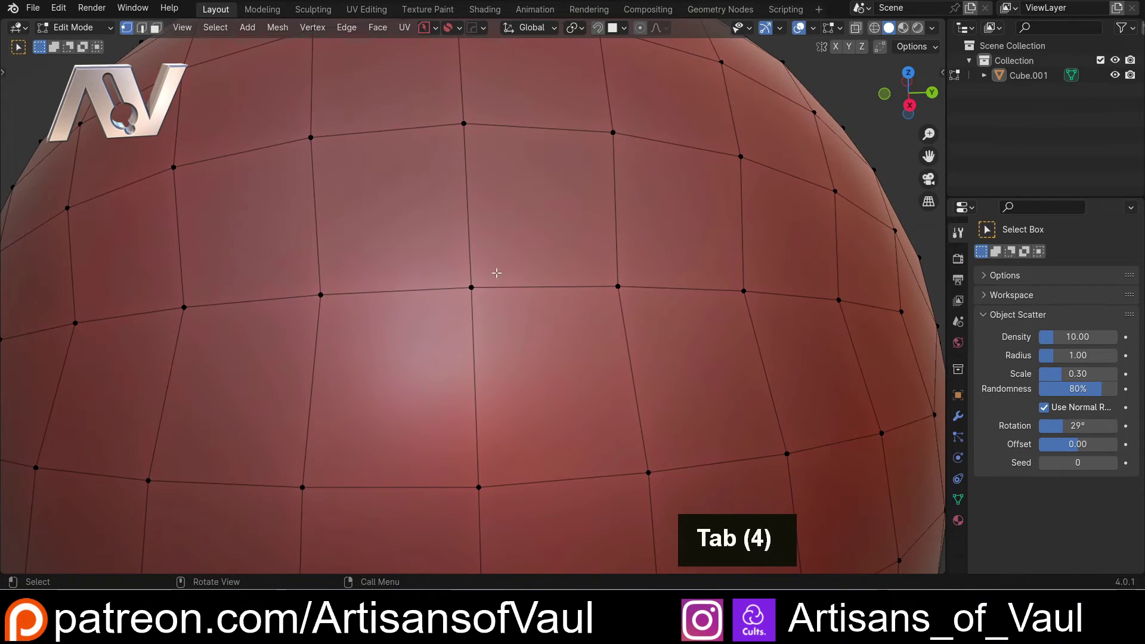
key(Tab)
key(Tab)
key(Tab)
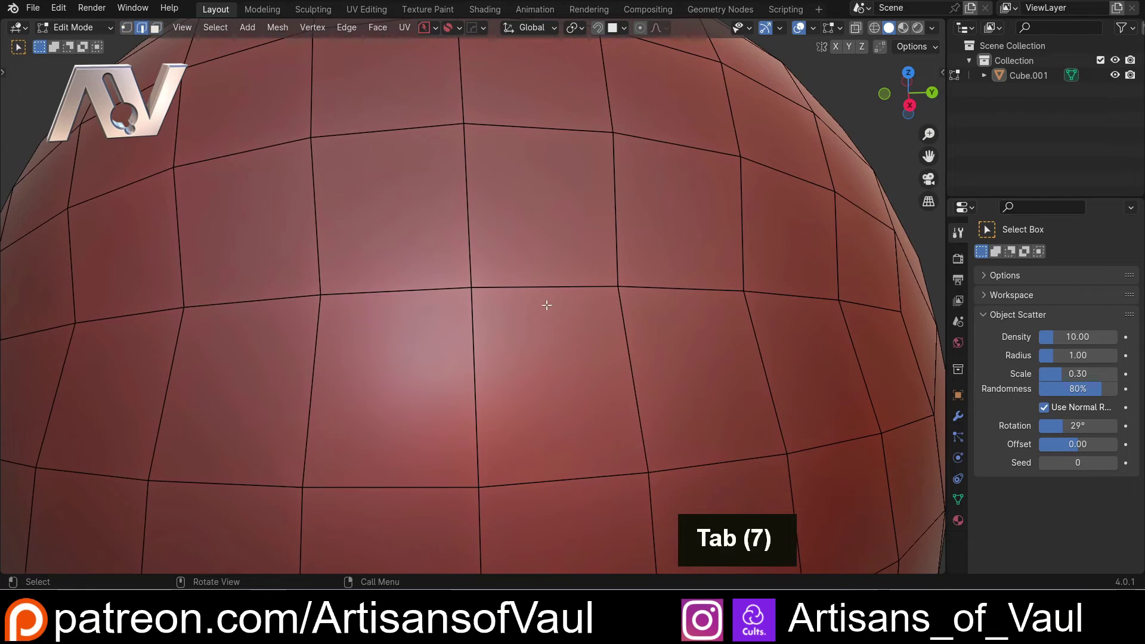
key(Tab)
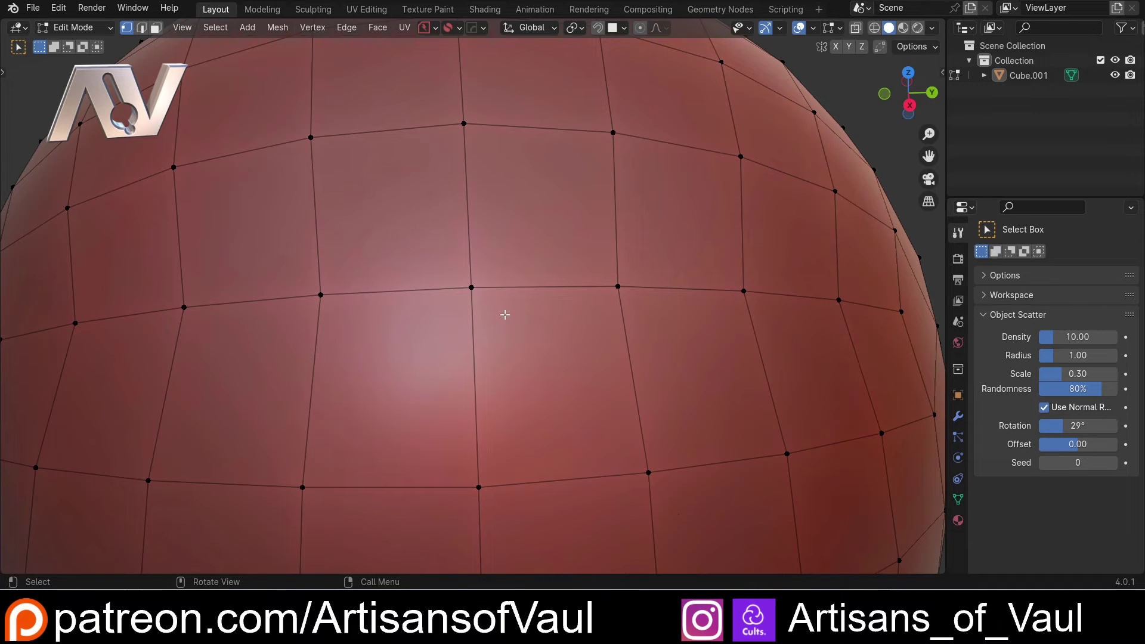
scroll(498, 283, up, 1)
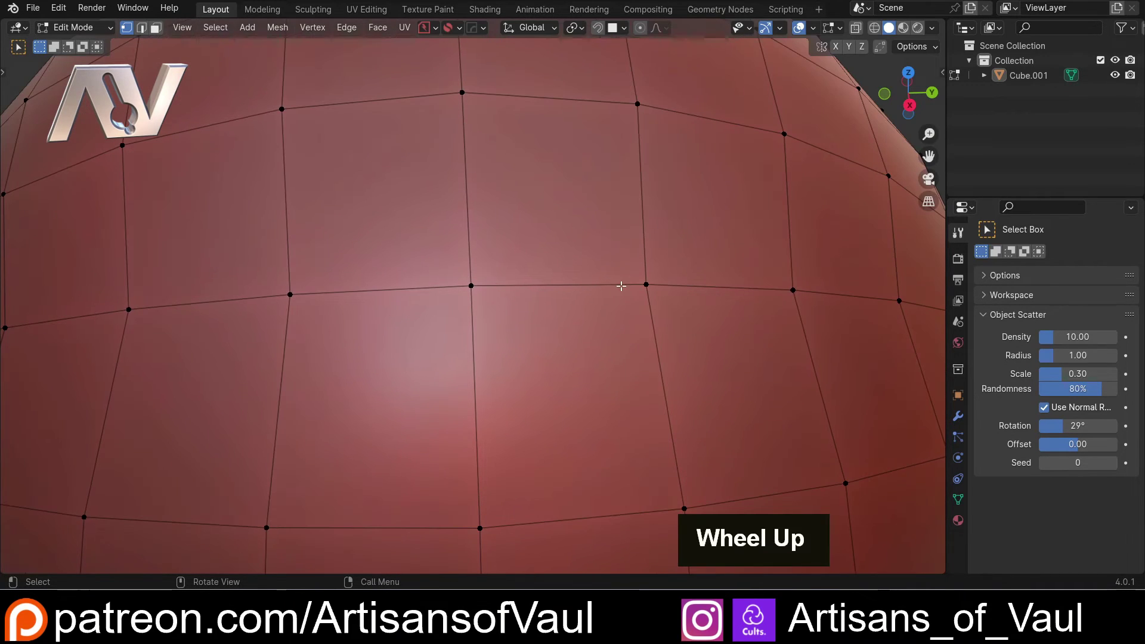
Start Surface Slide from the modes pie and slide the selected vertex across the sphere
key(ctrl+Tab)
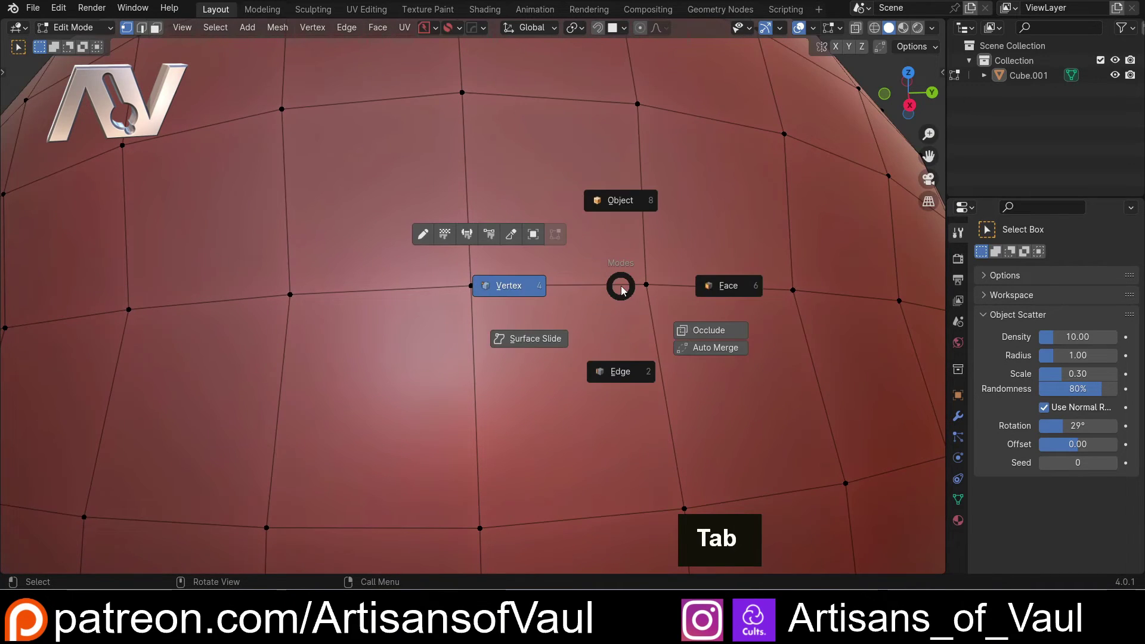
click(541, 340)
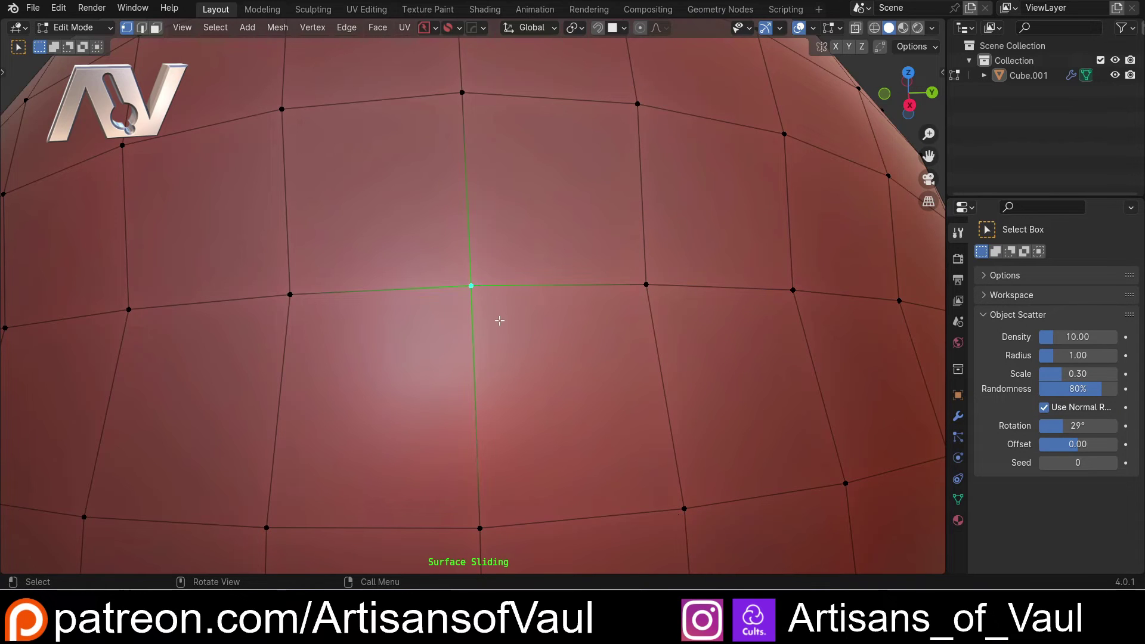
key(g)
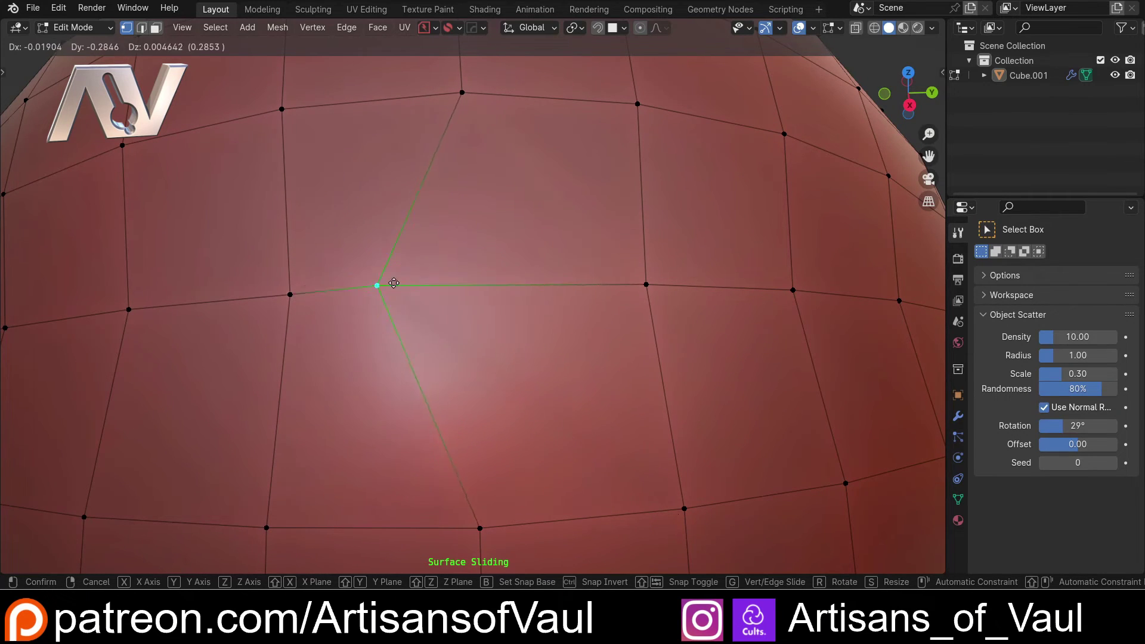
click(618, 195)
middle_drag(619, 376, 582, 386)
Slide the vertex further down, left and up the surface, then undo the last move
key(g)
click(557, 452)
key(g)
click(410, 414)
middle_drag(409, 414, 454, 412)
key(g)
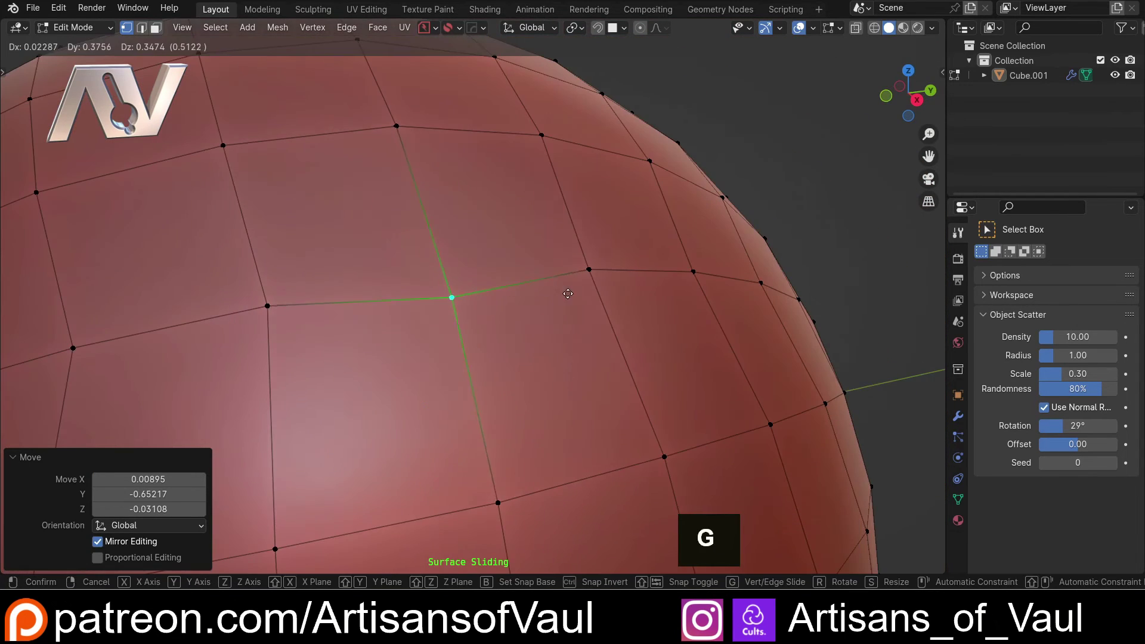
click(572, 301)
middle_drag(572, 302, 458, 266)
key(ctrl+z)
key(Tab)
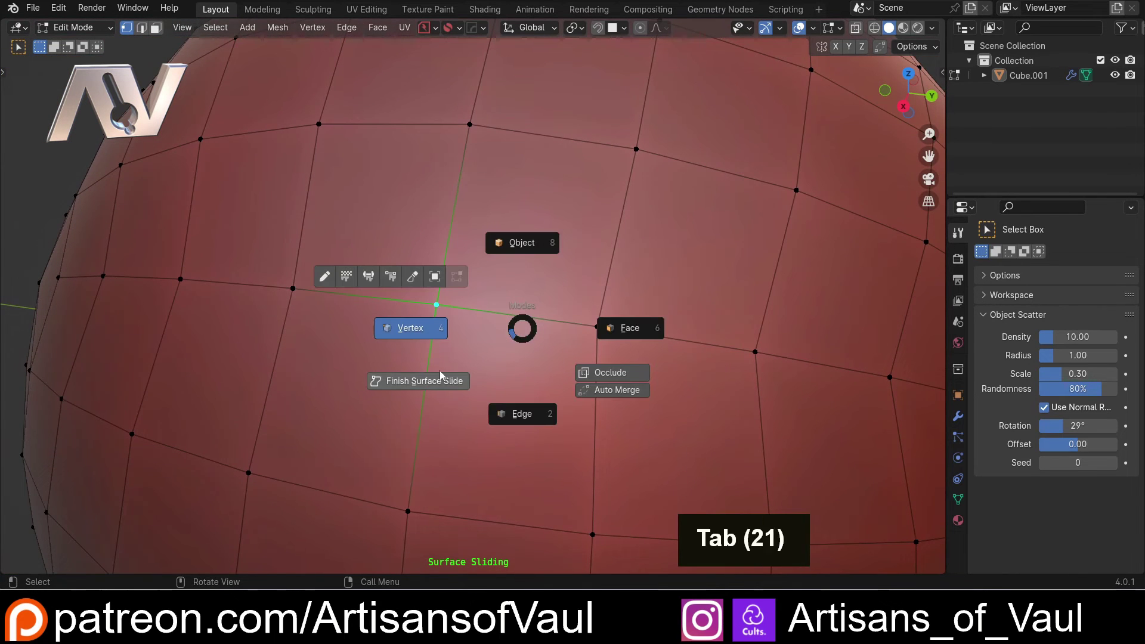
In Face select mode, pick a face near the sphere's centre and inset it
click(606, 330)
click(552, 287)
shift+middle_drag(660, 298, 744, 306)
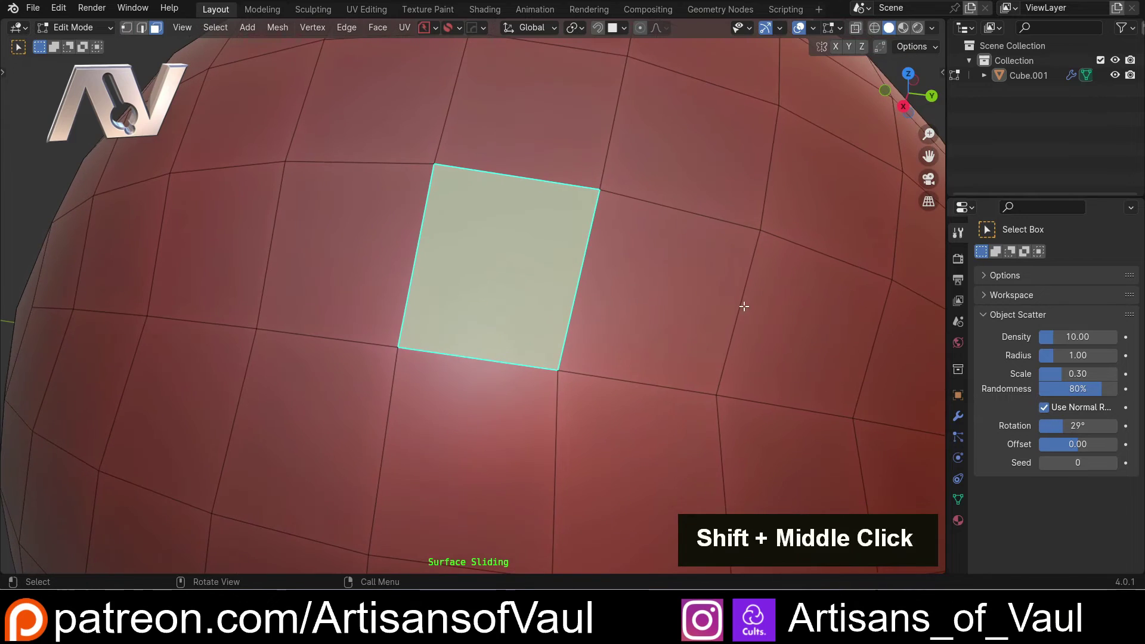
key(i)
click(710, 306)
scroll(499, 309, up, 3)
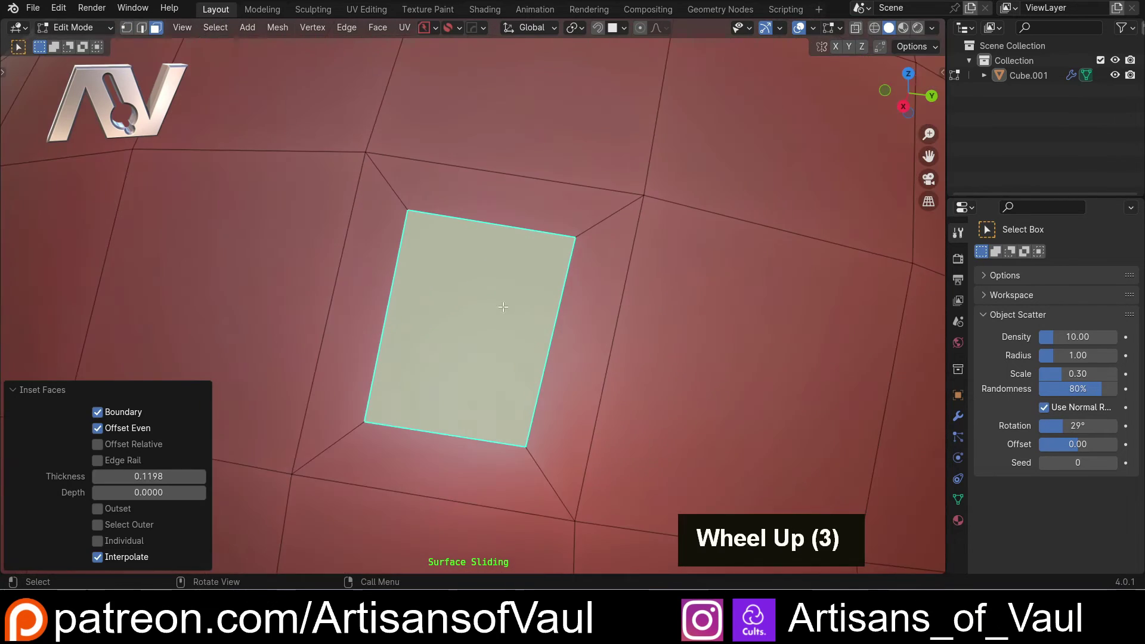
middle_drag(499, 309, 639, 322)
Slide the inset face to several new positions along the sphere's surface
key(g)
click(529, 340)
key(g)
click(647, 328)
key(g)
click(596, 303)
key(g)
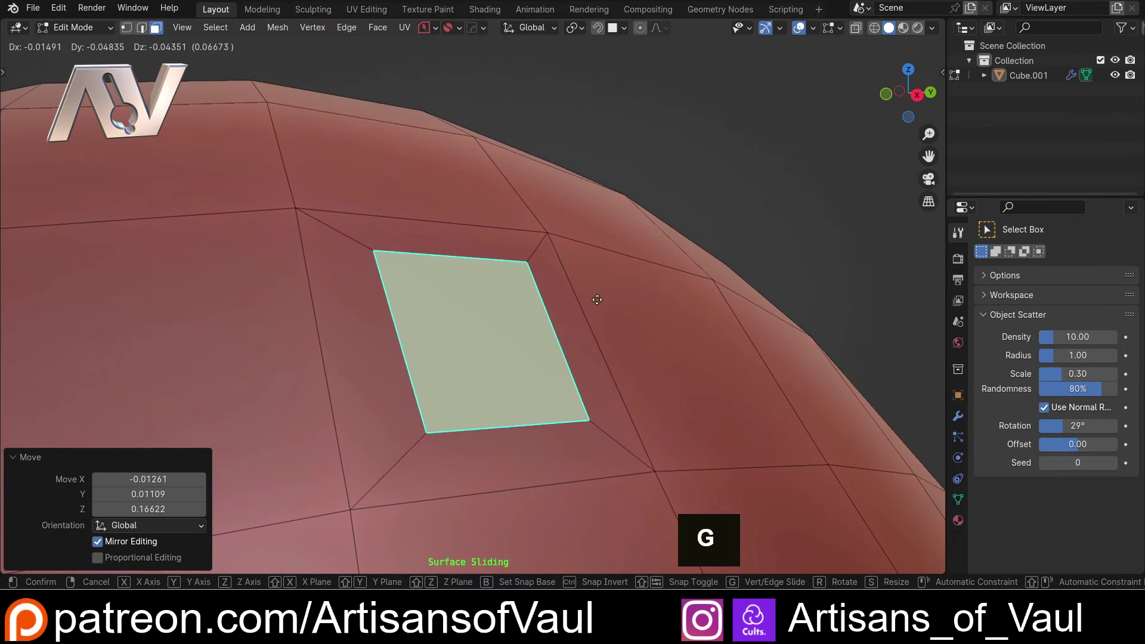
click(591, 305)
middle_drag(545, 359, 608, 353)
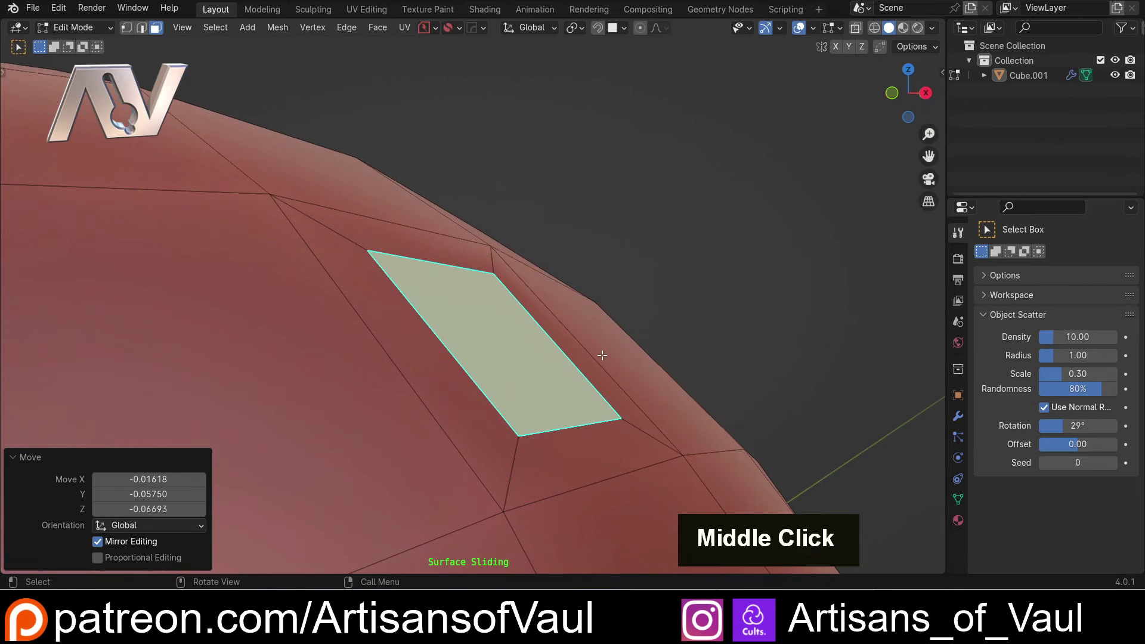
Extrude the inset face outward about 0.116 into a small box
key(e)
key(Escape)
key(Tab)
key(Tab)
key(Tab)
key(Tab)
key(Tab)
key(Tab)
key(Tab)
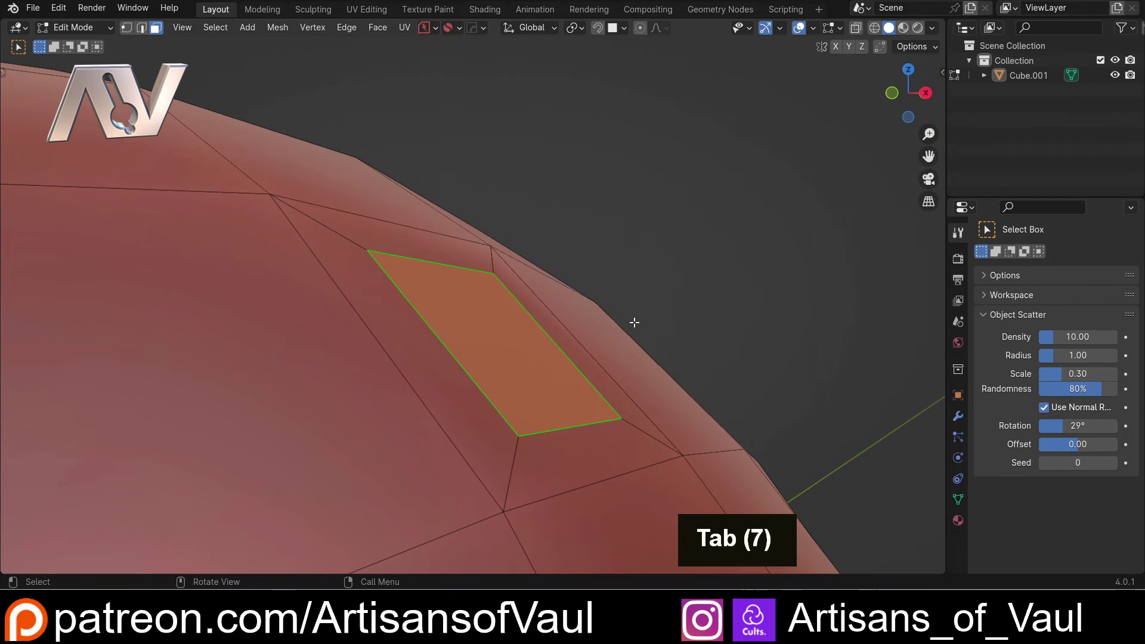
key(e)
click(626, 289)
mouse_move(626, 289)
middle_down()
mouse_move(588, 310)
mouse_move(514, 397)
mouse_move(646, 345)
mouse_move(709, 273)
mouse_move(620, 285)
middle_up()
key(Tab)
key(Tab)
key(Tab)
key(Tab)
Select the extruded box's faces and start Surface Slide again from the modes pie
shift+click(513, 398)
shift+click(536, 370)
shift+click(647, 345)
shift+click(708, 272)
key(Tab)
key(Tab)
click(405, 332)
Cancel the box move, undo the extrusion, and slide the inset face along the surface
shift+middle_drag(411, 325, 431, 369)
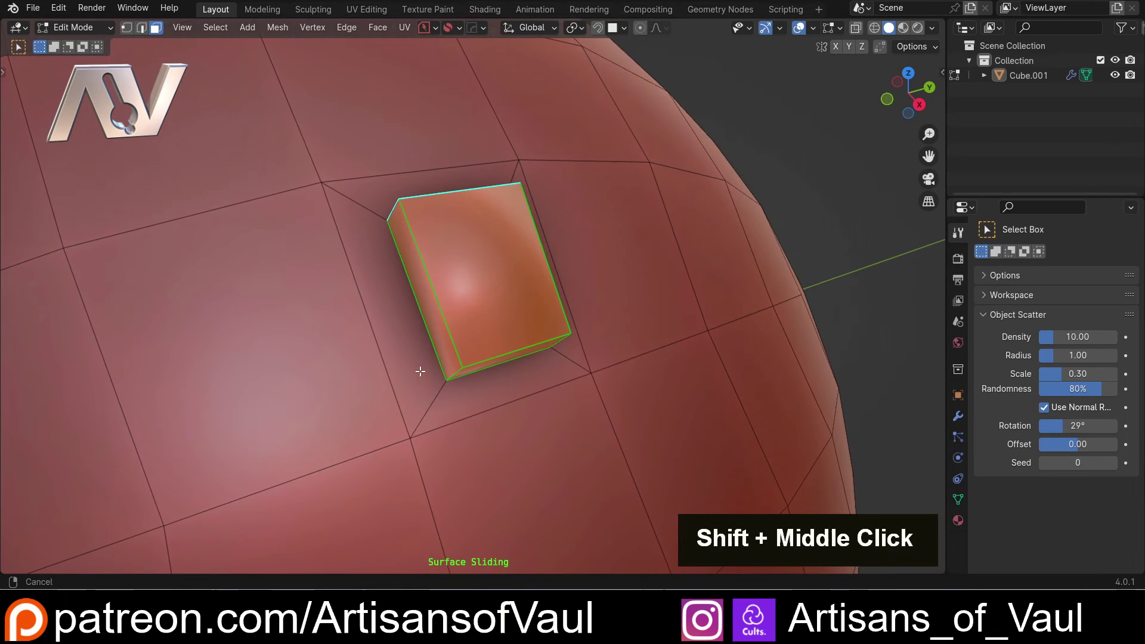
key(g)
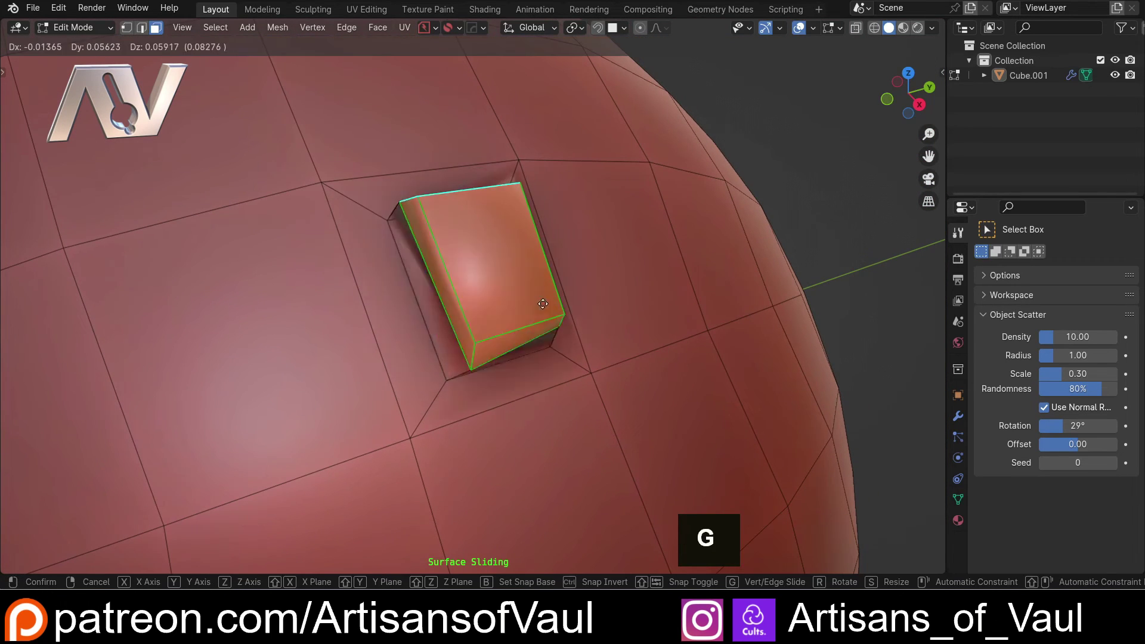
key(Escape)
key(ctrl+z)
key(ctrl+z)
key(ctrl+z)
key(ctrl+z)
key(ctrl+z)
key(ctrl+z)
key(ctrl+z)
key(ctrl+z)
middle_drag(523, 345, 520, 366)
key(g)
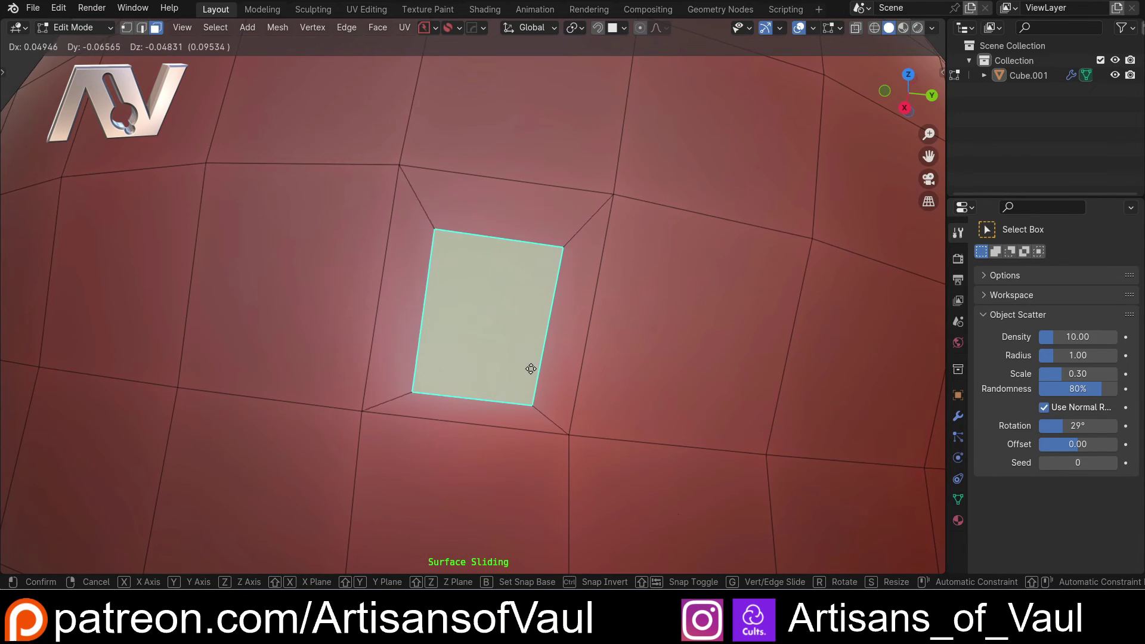
click(549, 383)
Switch to vertex select and pick a vertex left of the inset face
key(Tab)
shift+middle_drag(187, 378, 485, 396)
click(377, 353)
click(373, 349)
key(g)
click(394, 327)
Surface-slide the vertex to -0.19021, -0.14207, 0.03439 and switch to Object Mode
middle_drag(394, 327, 349, 360)
scroll(391, 378, down, 3)
key(g)
click(324, 385)
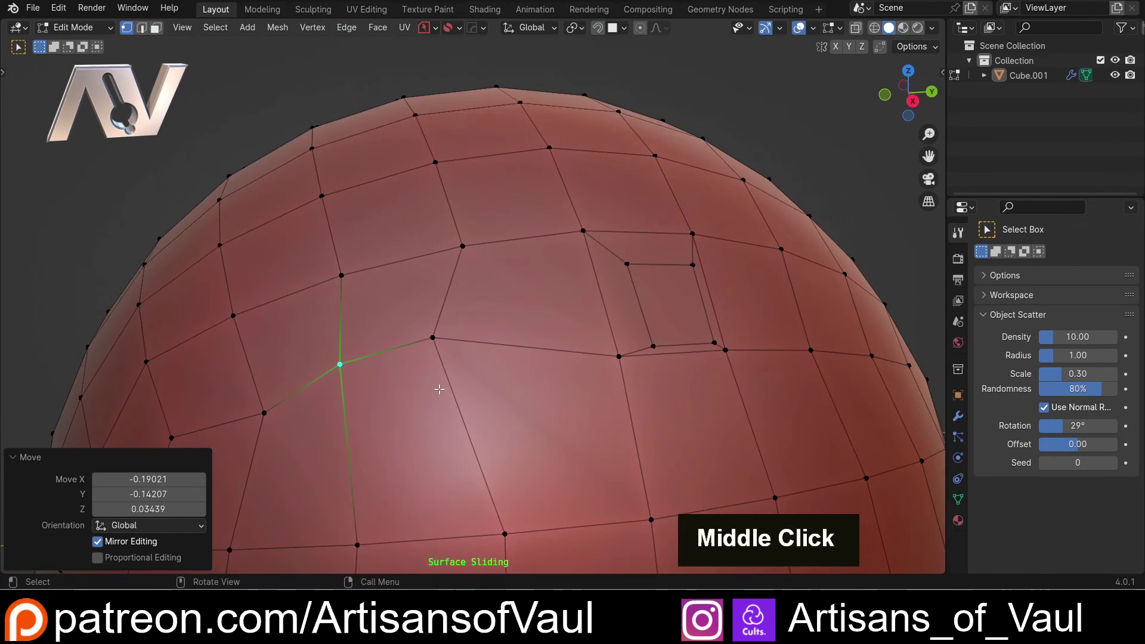
scroll(454, 385, down, 2)
middle_drag(453, 386, 462, 353)
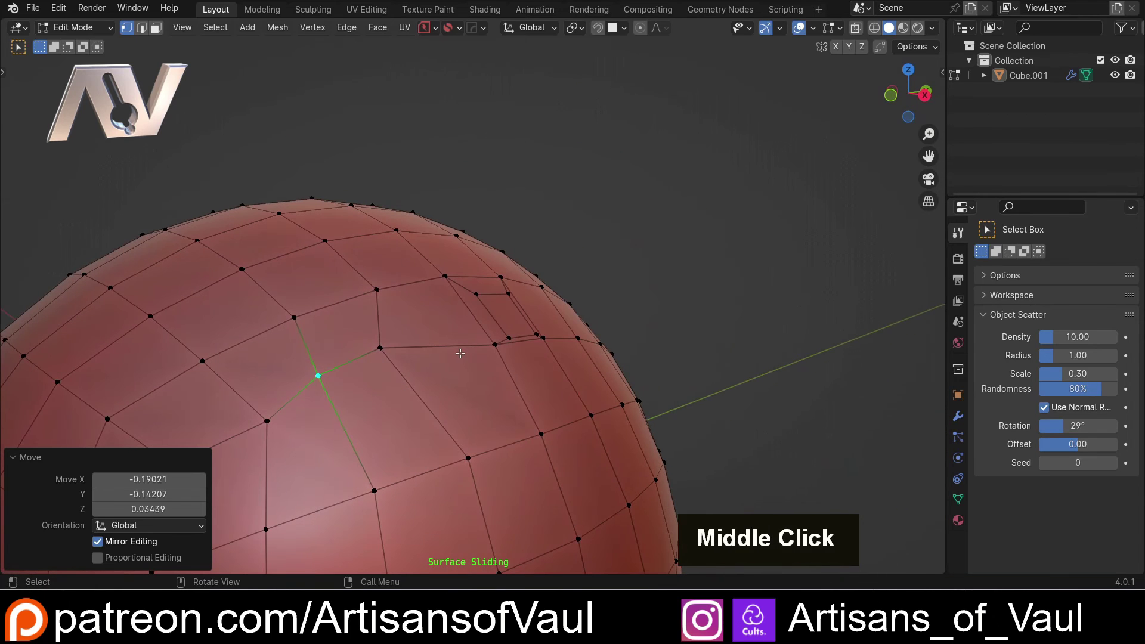
key(Tab)
Choose Finish Surface Slide from the modes pie to remove the temporary modifier
shift+middle_drag(471, 250, 491, 224)
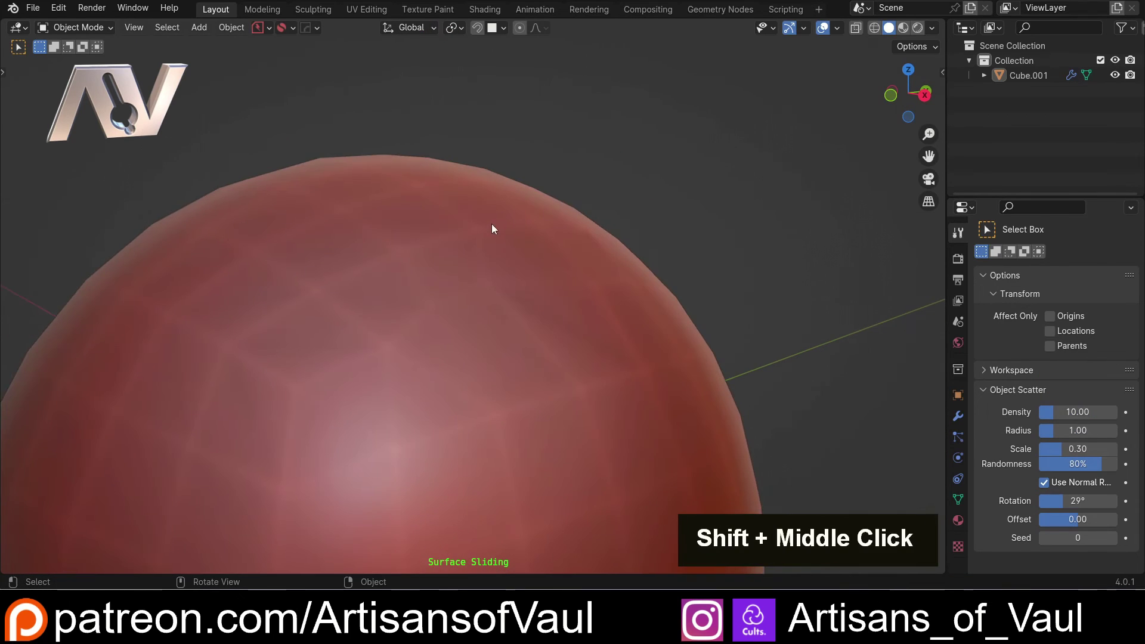
scroll(406, 272, down, 6)
middle_drag(419, 266, 448, 338)
key(Tab)
key(Tab)
key(Tab)
key(Tab)
key(Tab)
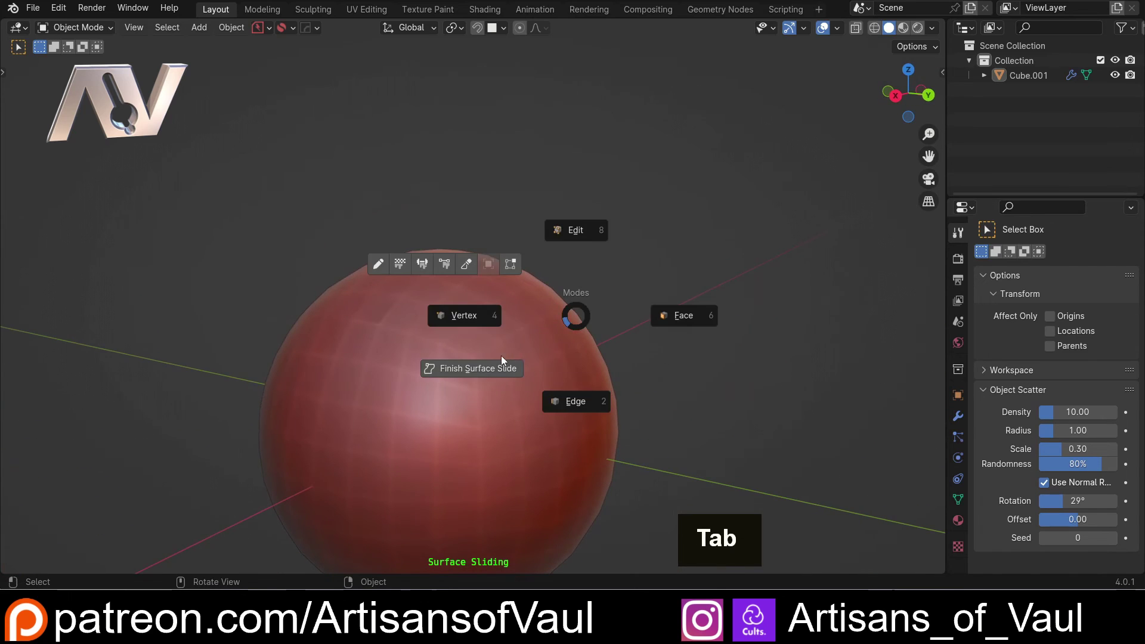